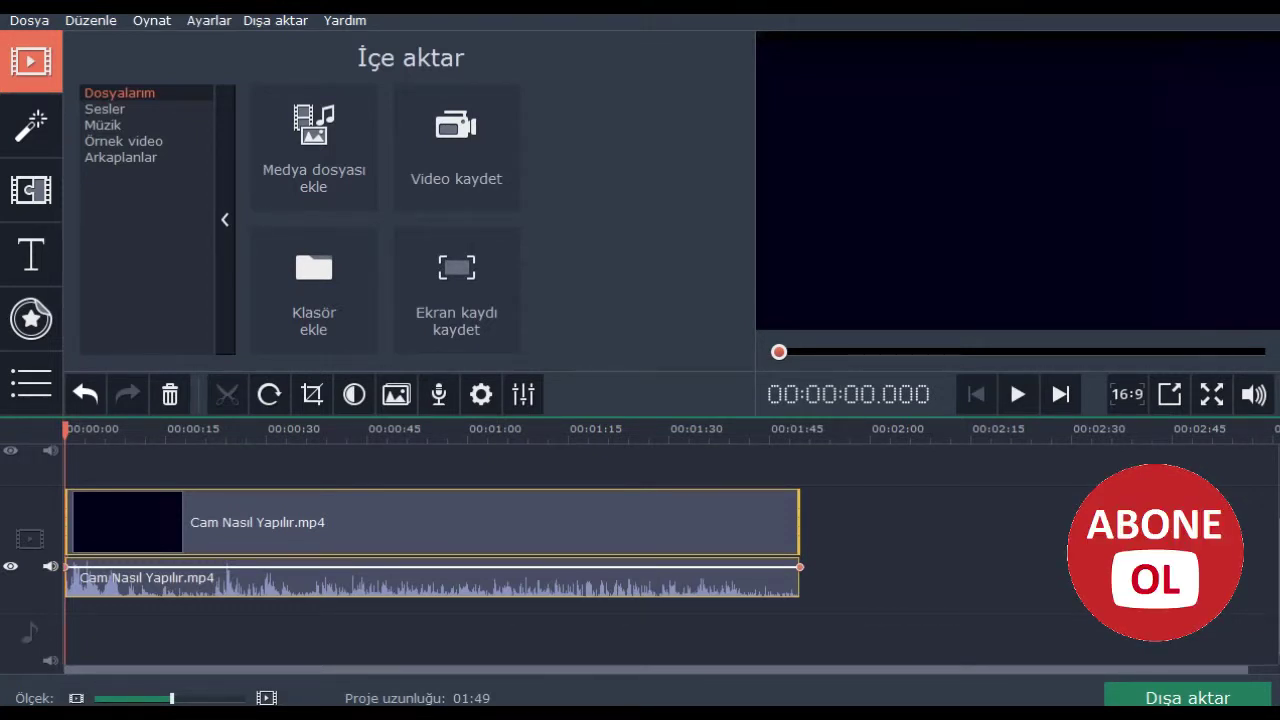
- Detach the audio from the Cam Nasıl Yapılır.mp4 video clip
{"action": "right_click", "coordinate": [446, 506]}
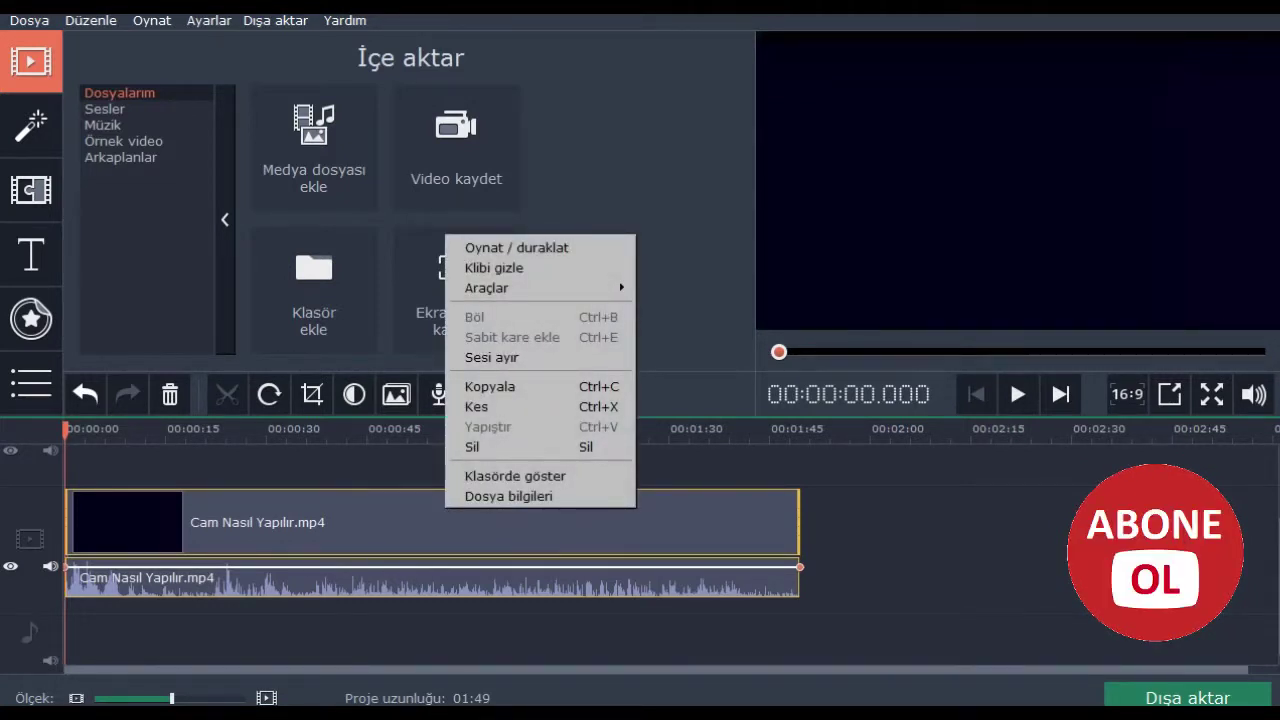
{"action": "left_click", "coordinate": [492, 357]}
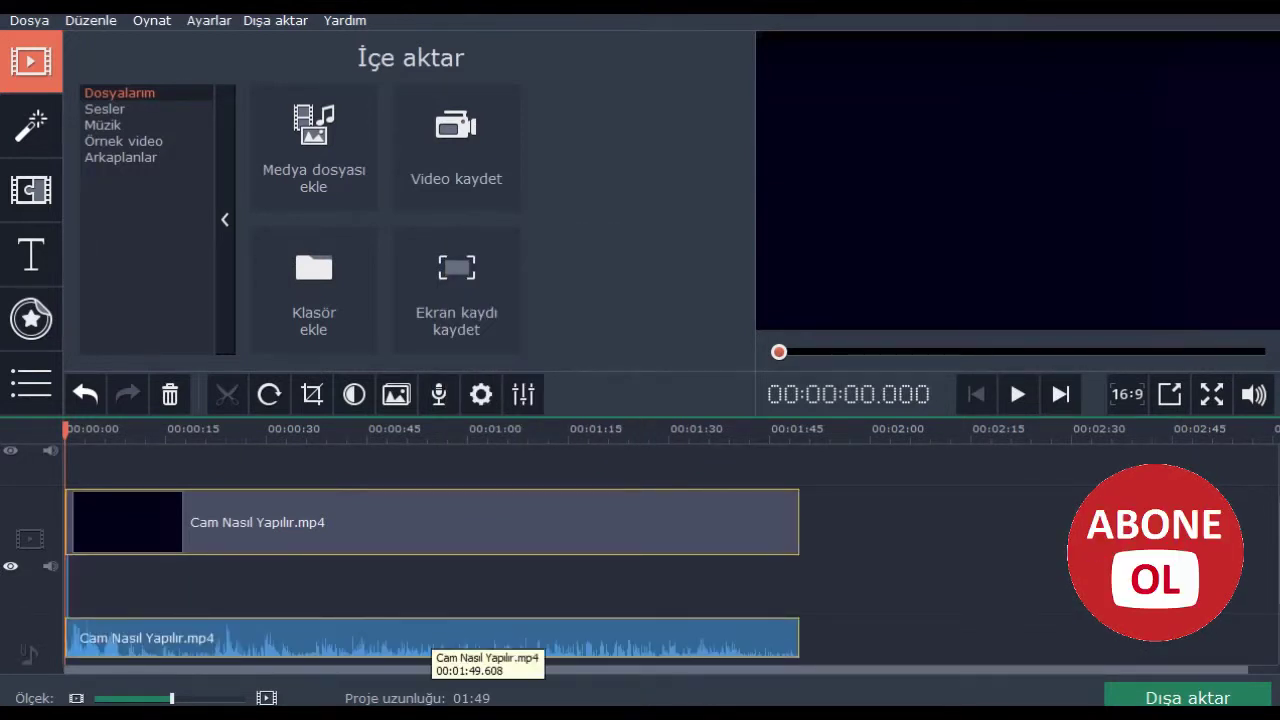
- Try deleting the detached audio clip, preview the video without it, and undo the deletion
{"action": "left_click", "coordinate": [430, 645]}
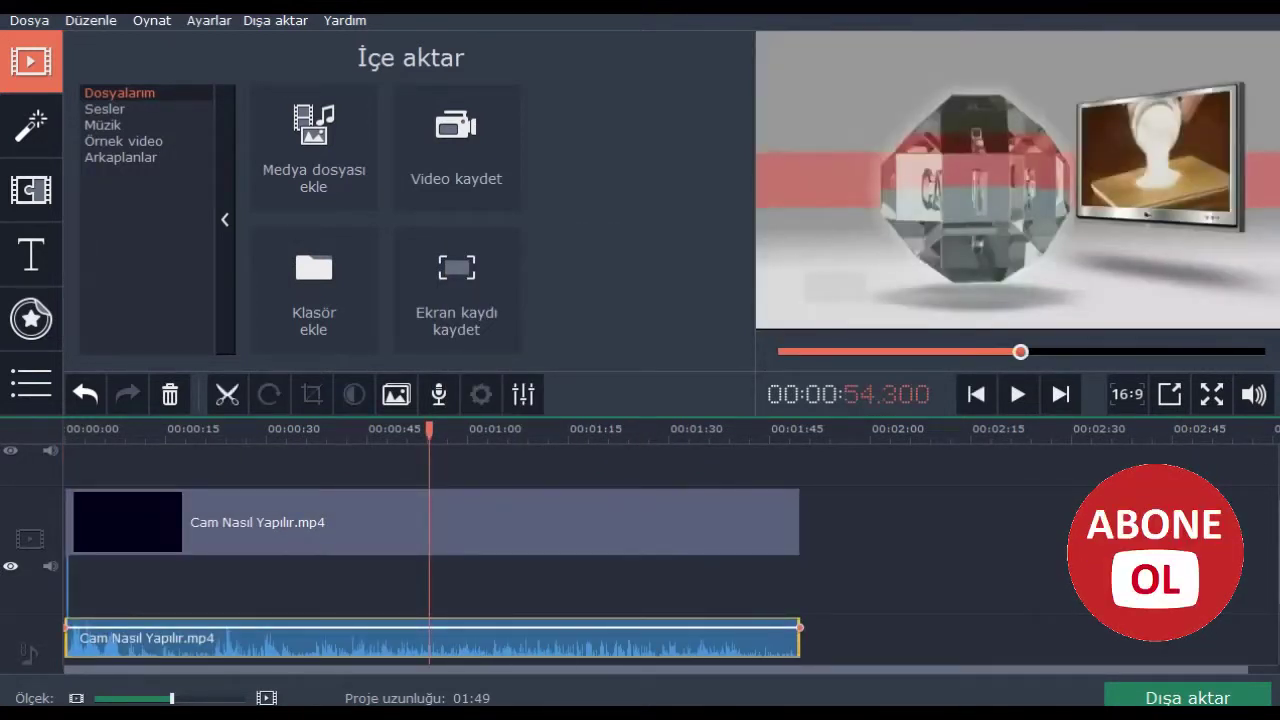
{"action": "left_click", "coordinate": [459, 645]}
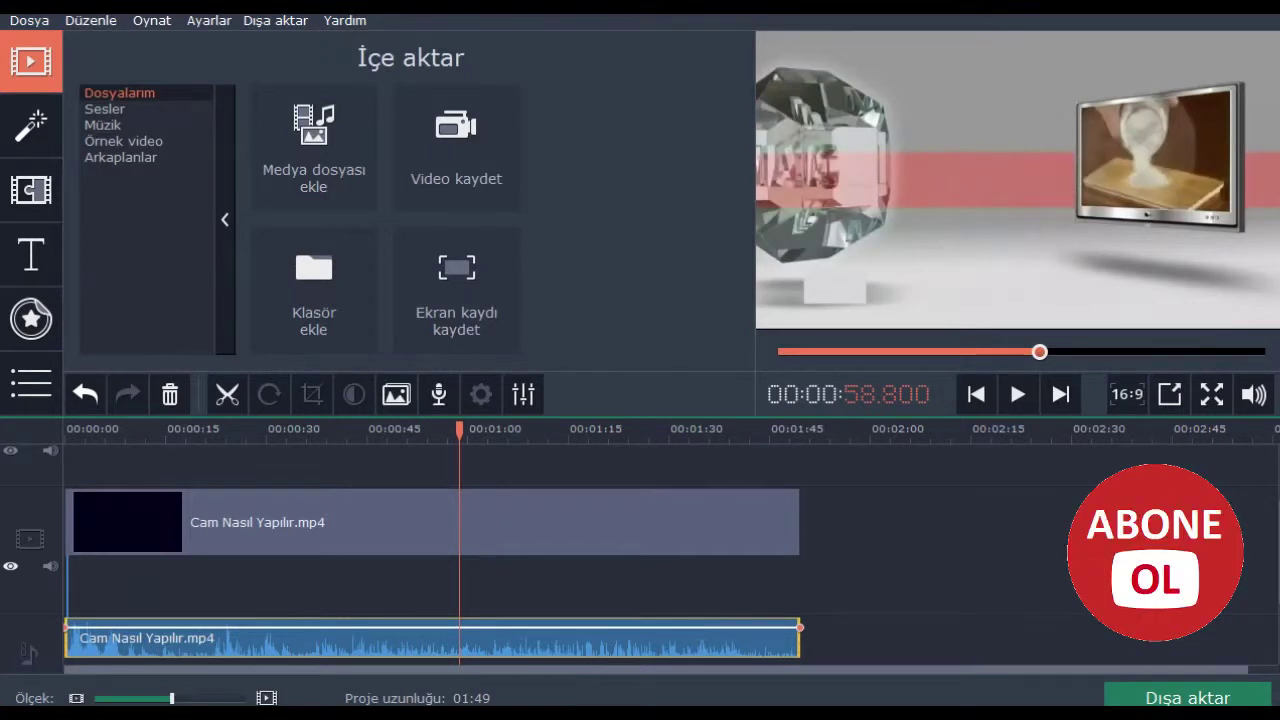
{"action": "key", "text": "Delete"}
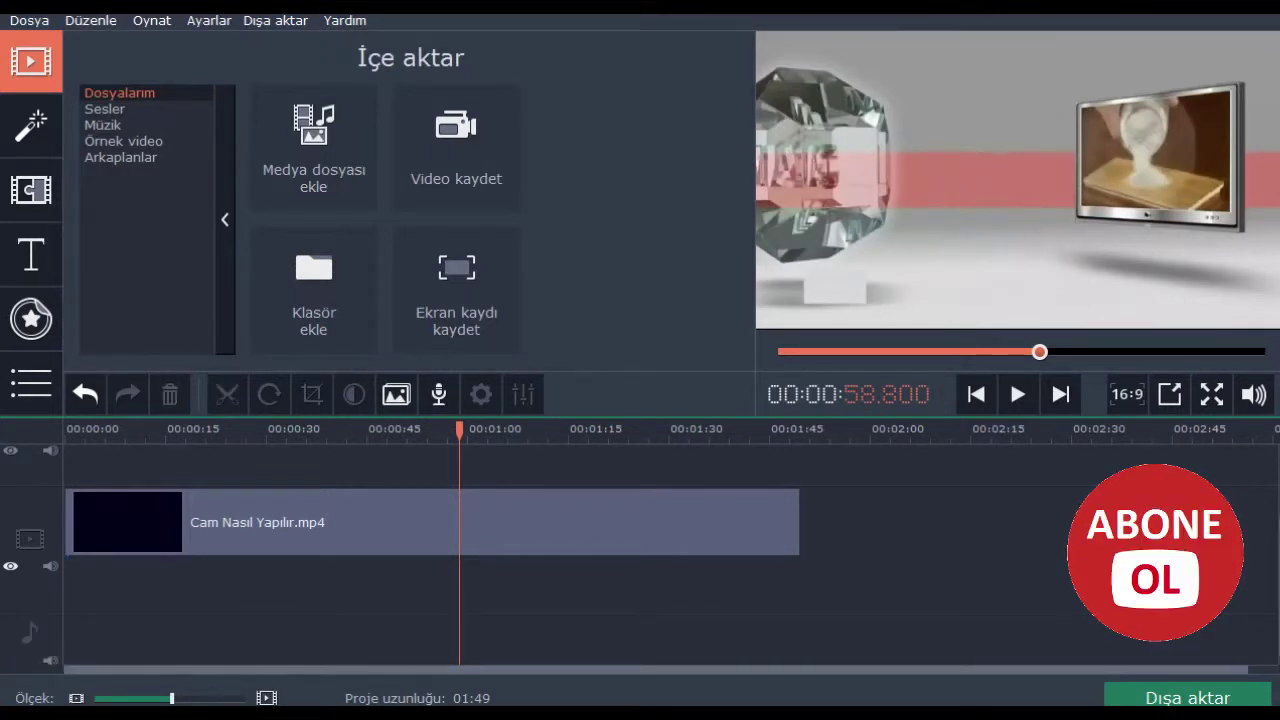
{"action": "key", "text": "space"}
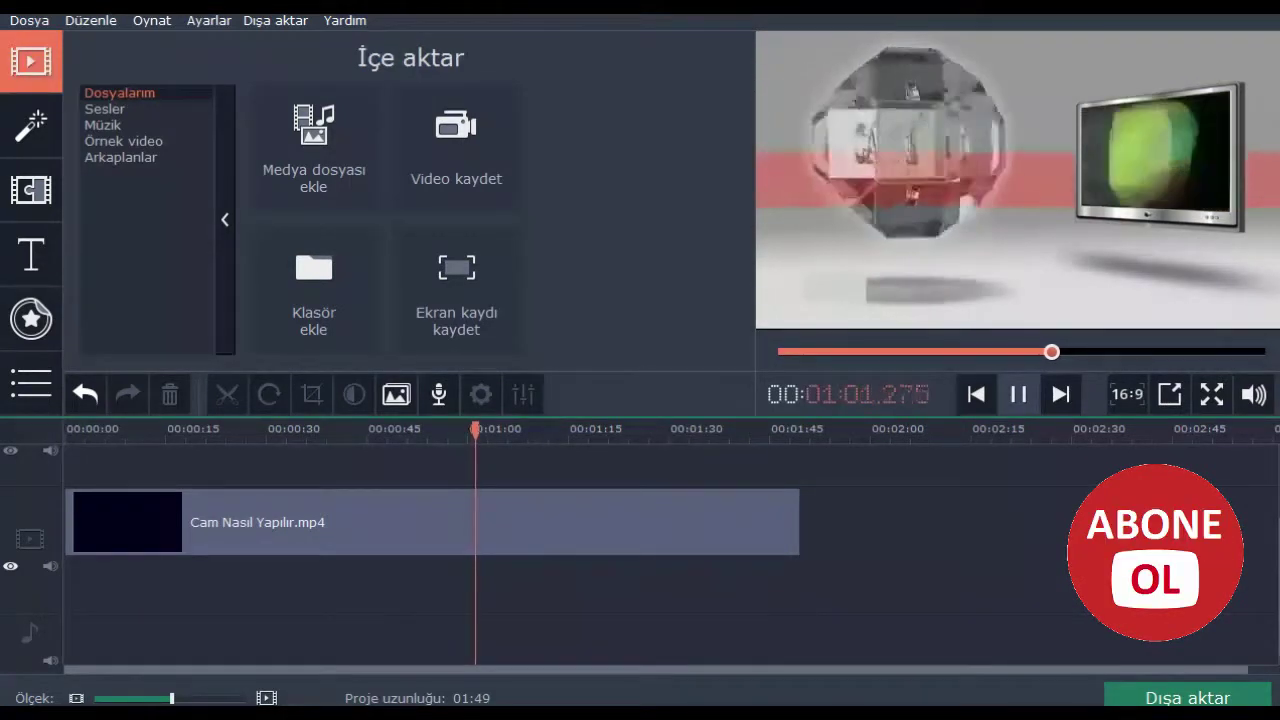
{"action": "key", "text": "space"}
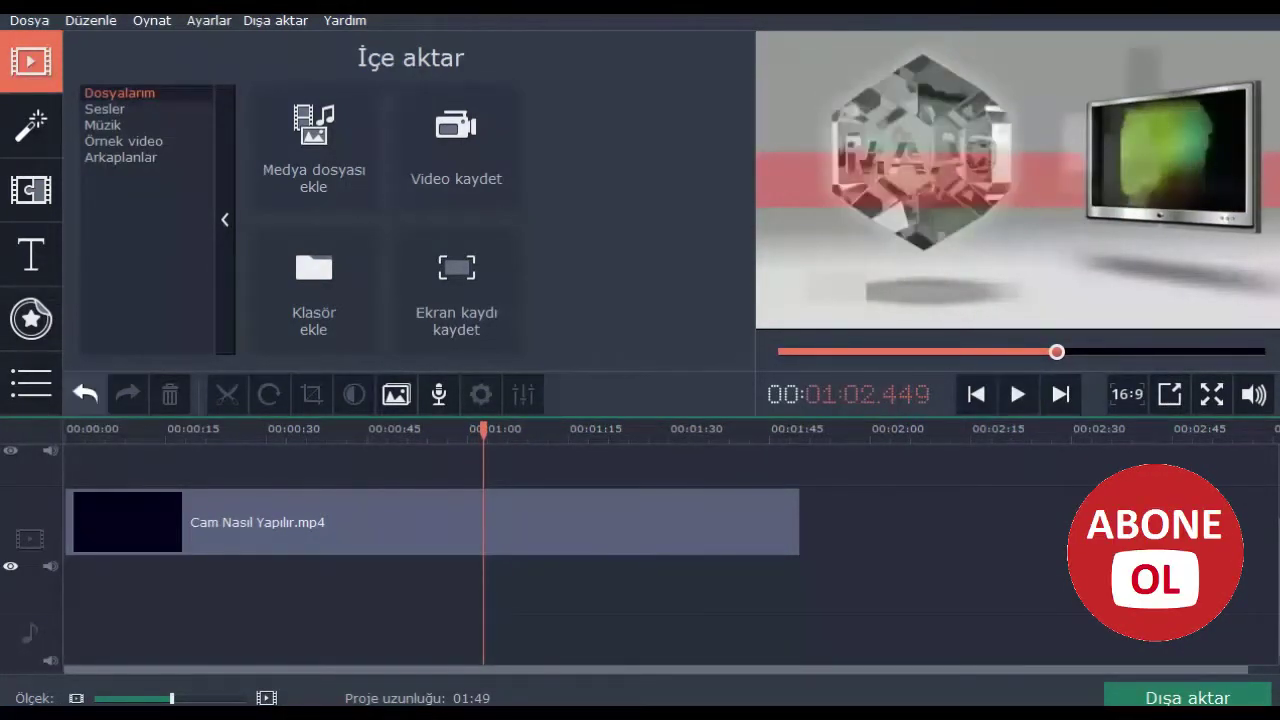
{"action": "key", "text": "ctrl+z"}
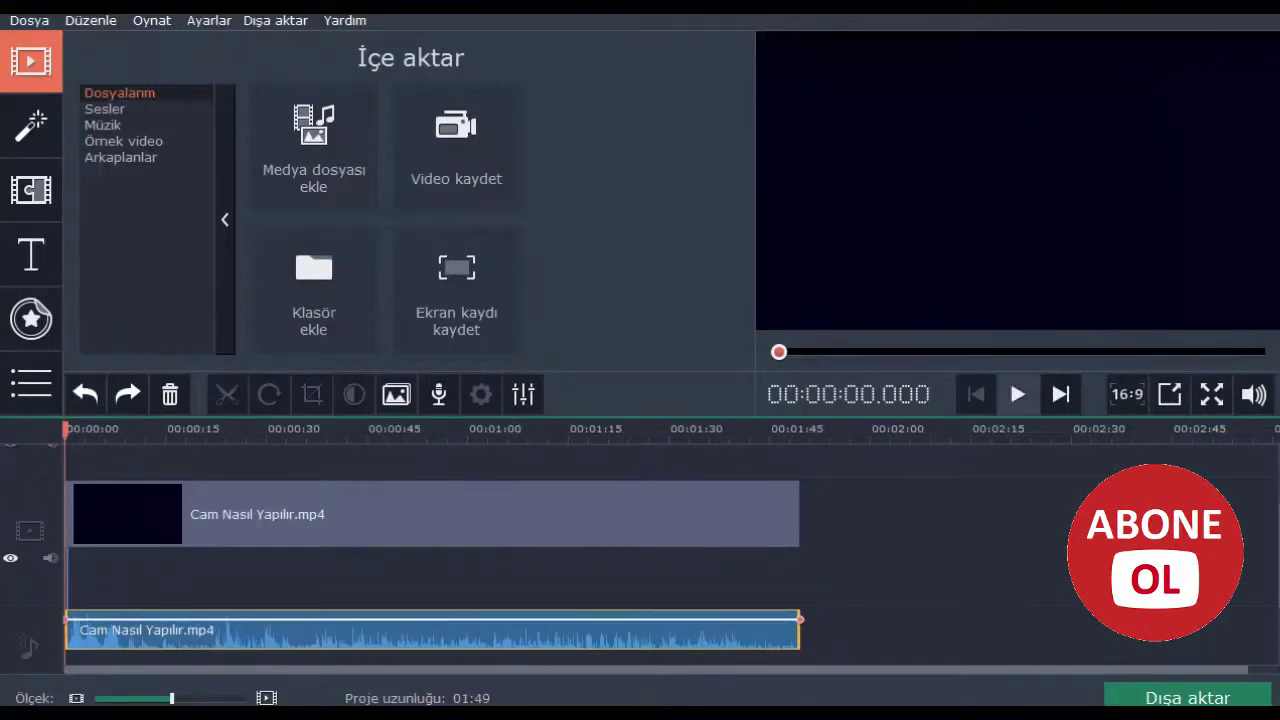
- Play the project to find the cut point and split the detached audio clip at 00:00:36.450
{"action": "key", "text": "space"}
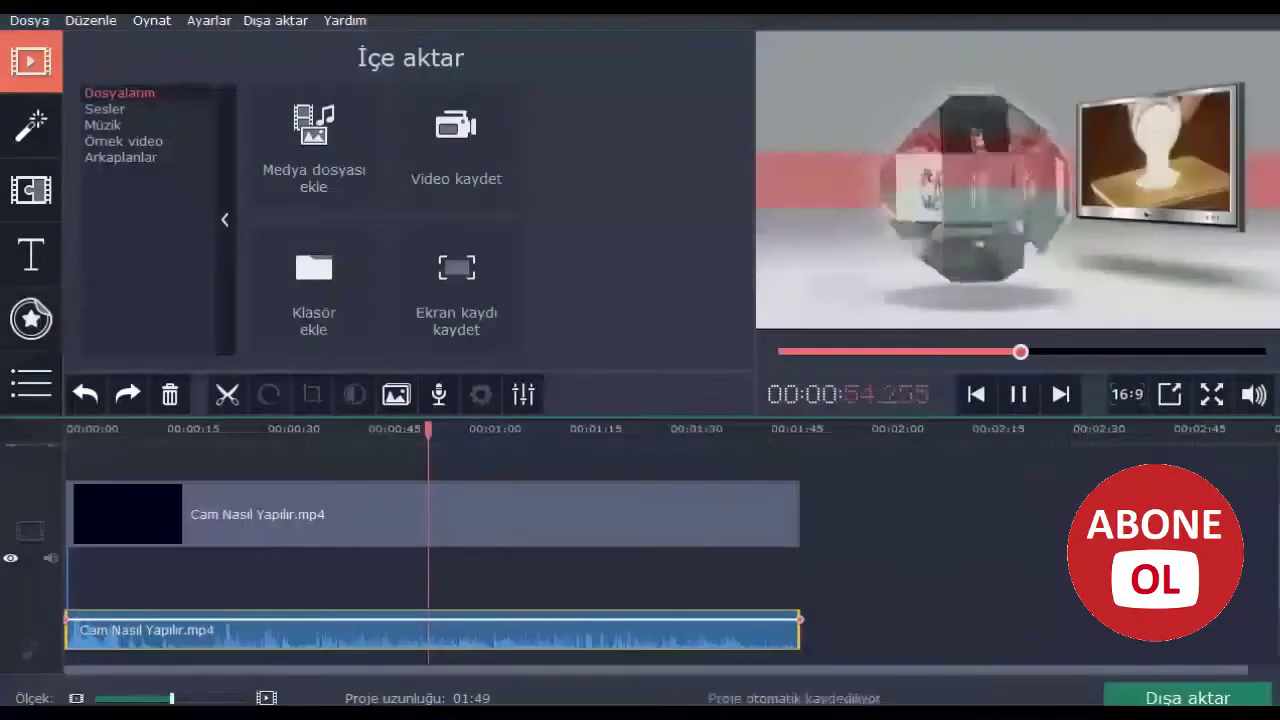
{"action": "left_click", "coordinate": [1018, 394]}
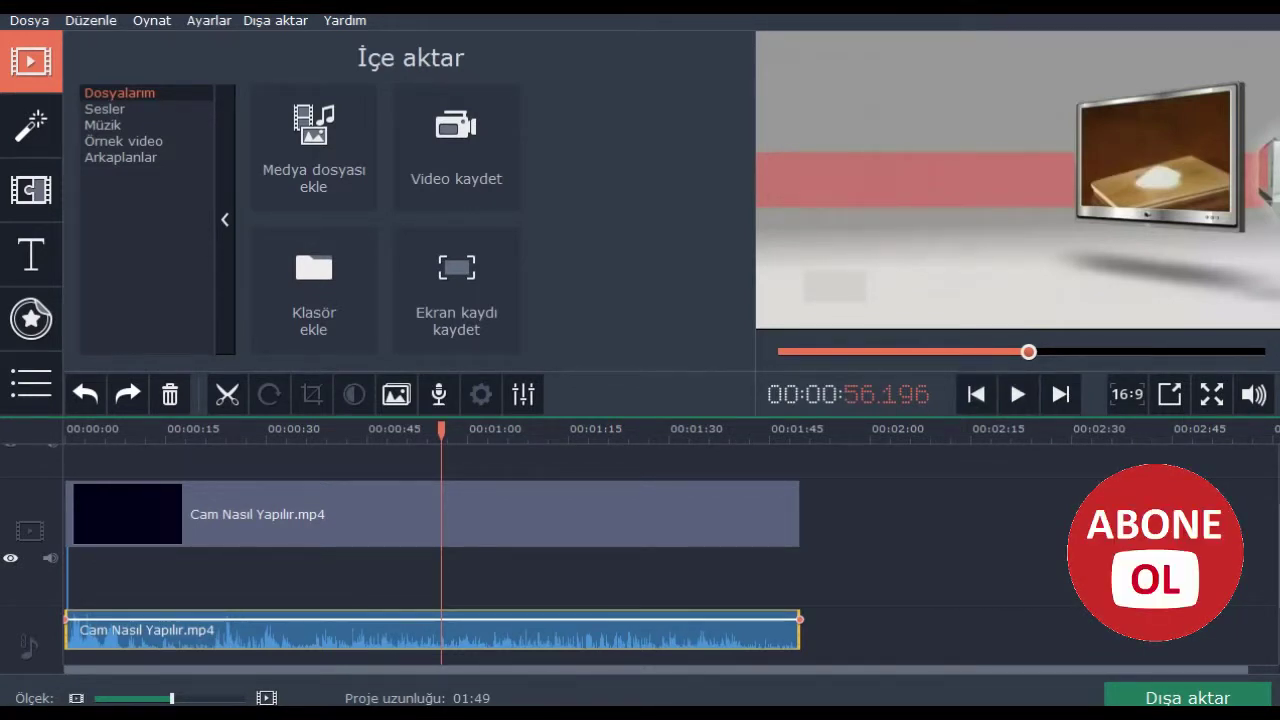
{"action": "left_click_drag", "start_coordinate": [441, 430], "coordinate": [309, 430]}
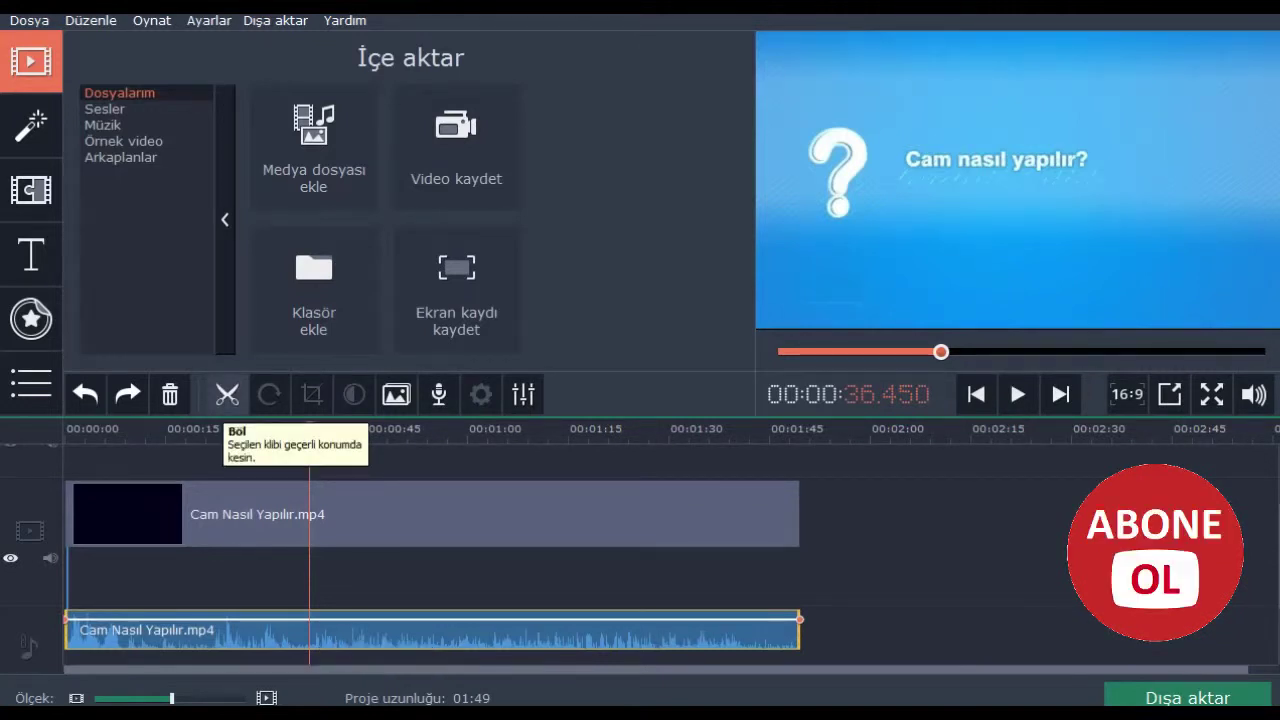
{"action": "left_click", "coordinate": [227, 394]}
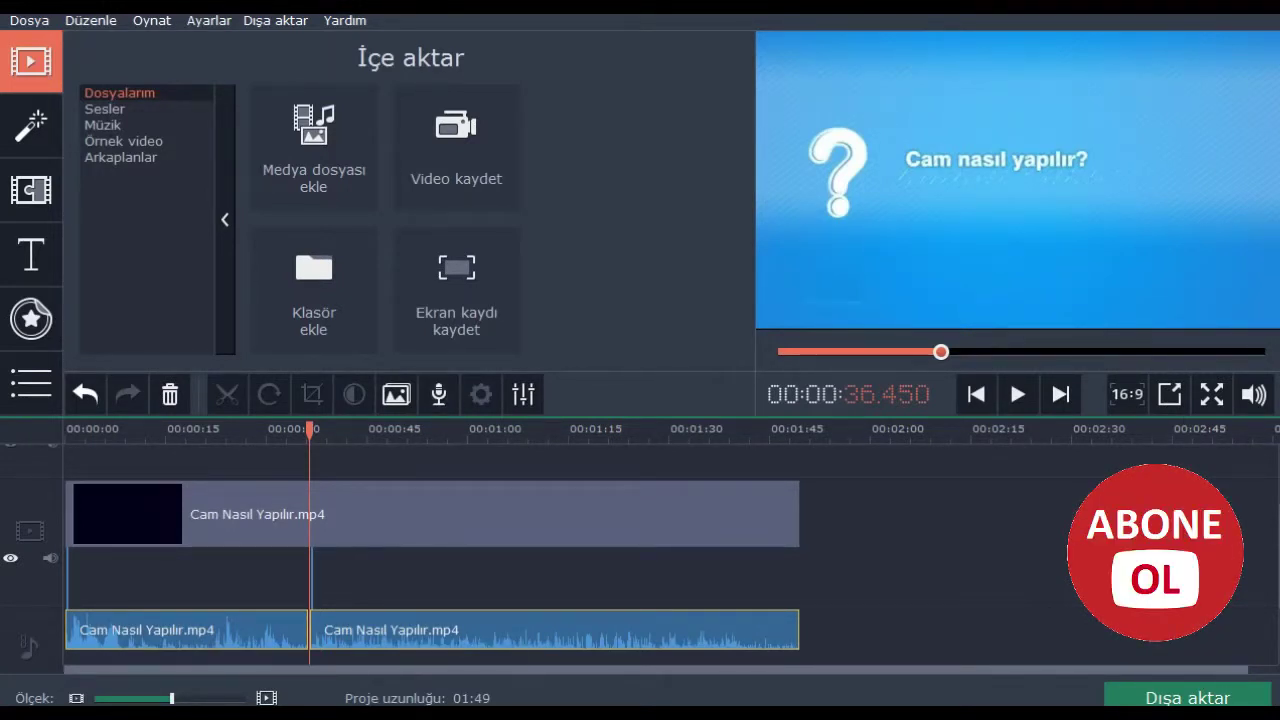
- Record a short microphone voice-over starting at the split point in the audio
{"action": "left_click", "coordinate": [438, 394]}
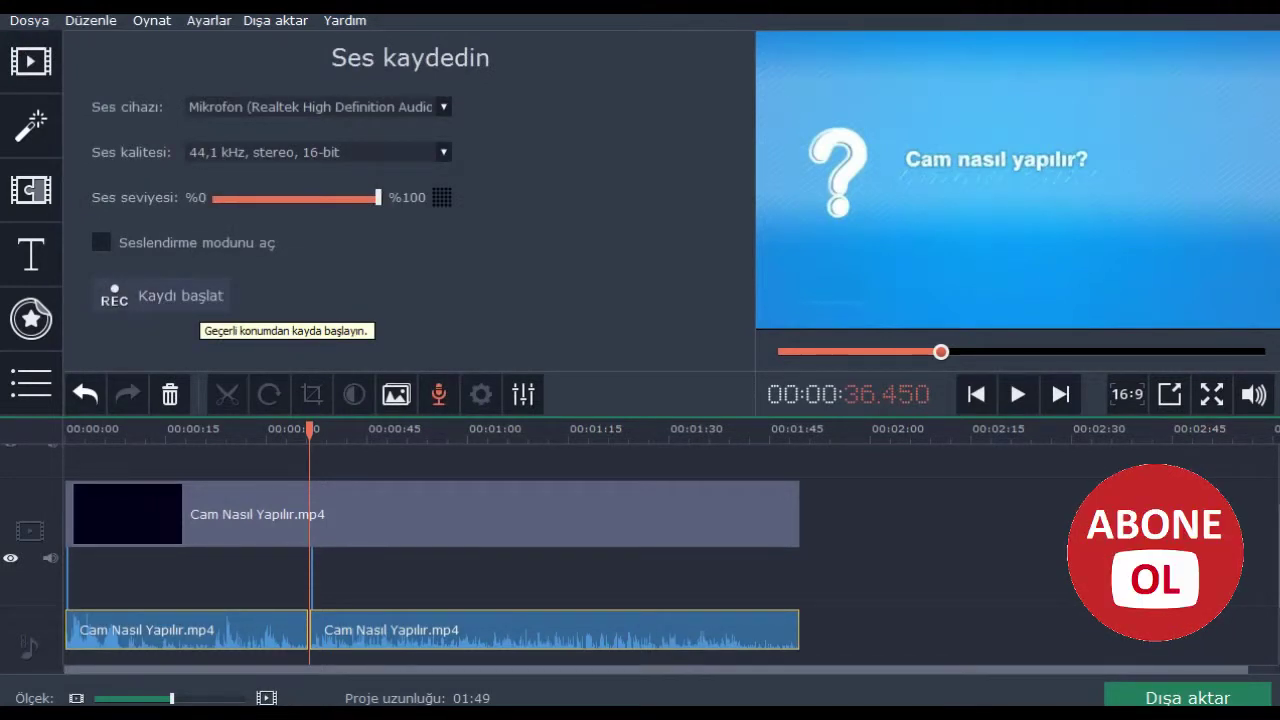
{"action": "left_click", "coordinate": [190, 298]}
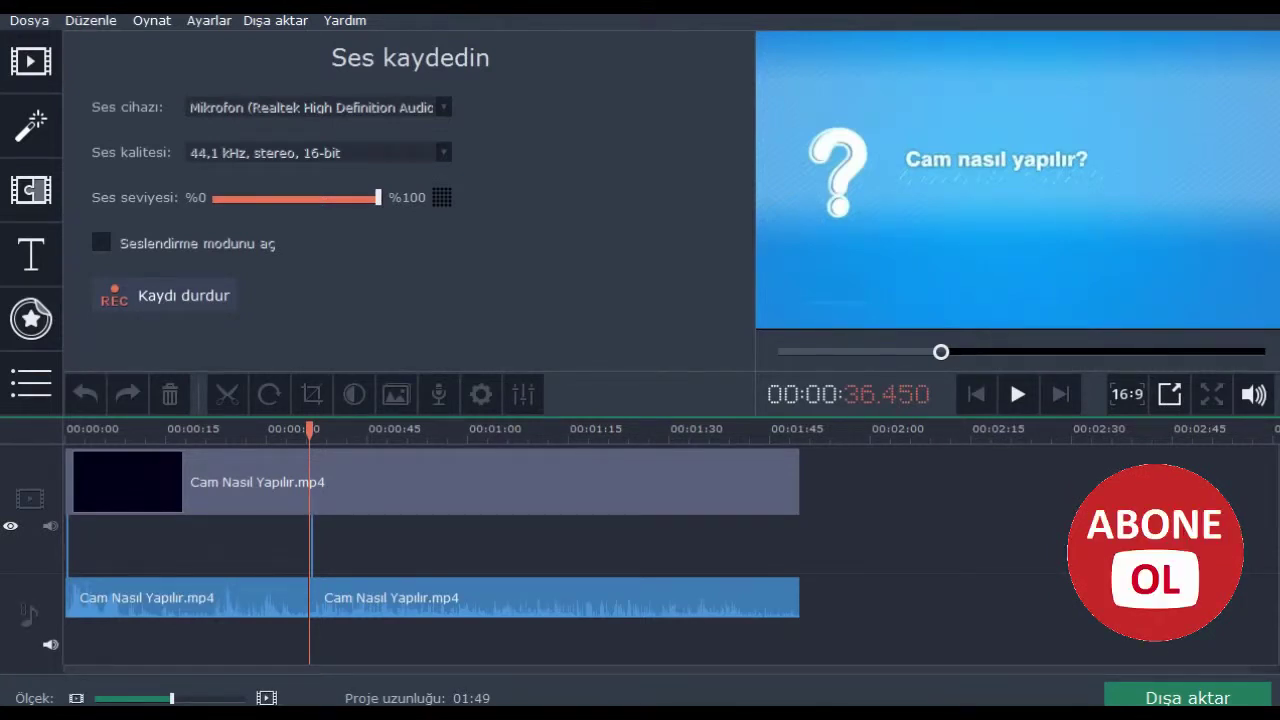
{"action": "left_click", "coordinate": [164, 295]}
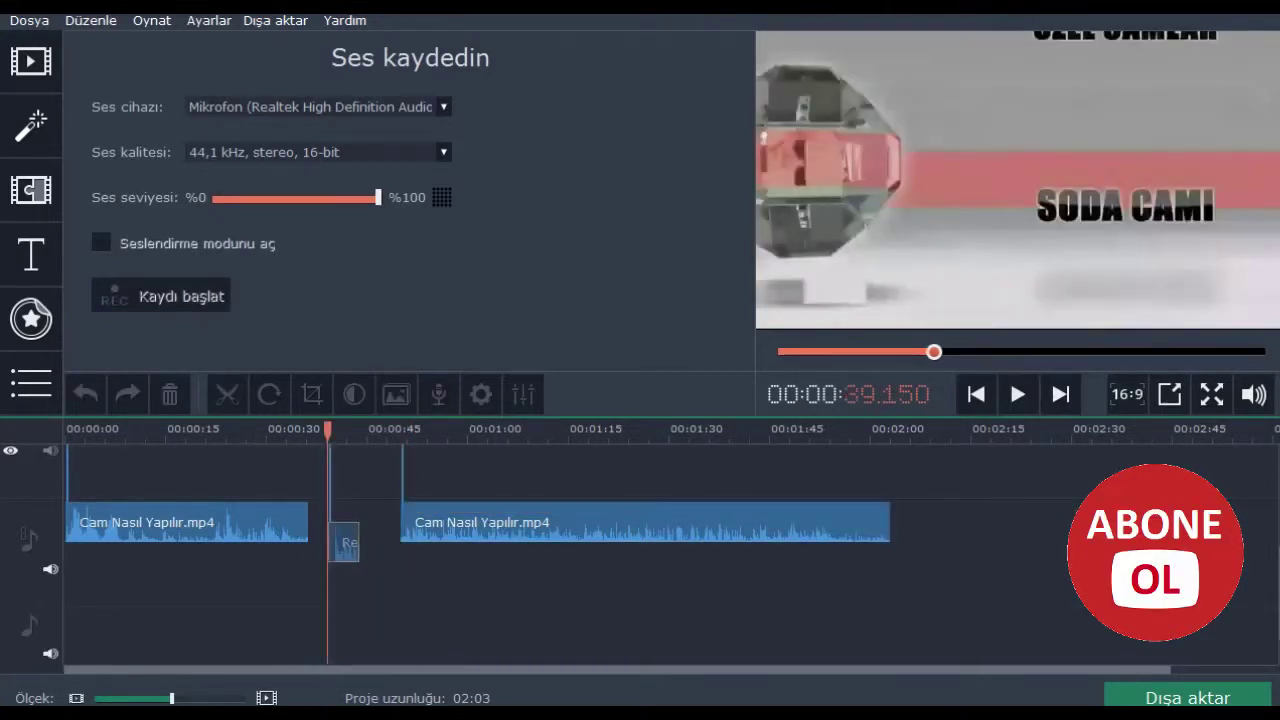
- Place the recording directly after the first audio part and move the second audio part up against its end
{"action": "left_click_drag", "start_coordinate": [327, 528], "coordinate": [327, 522]}
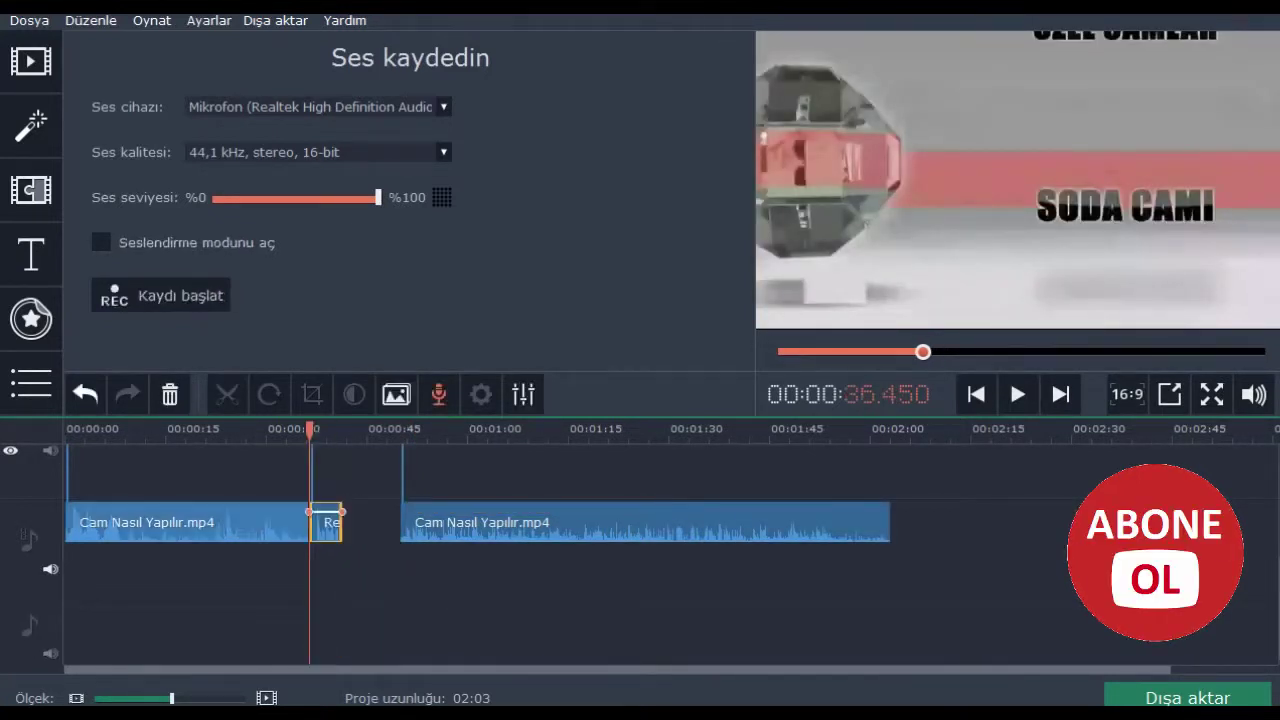
{"action": "left_click", "coordinate": [494, 522]}
{"action": "left_click_drag", "start_coordinate": [494, 522], "coordinate": [436, 522]}
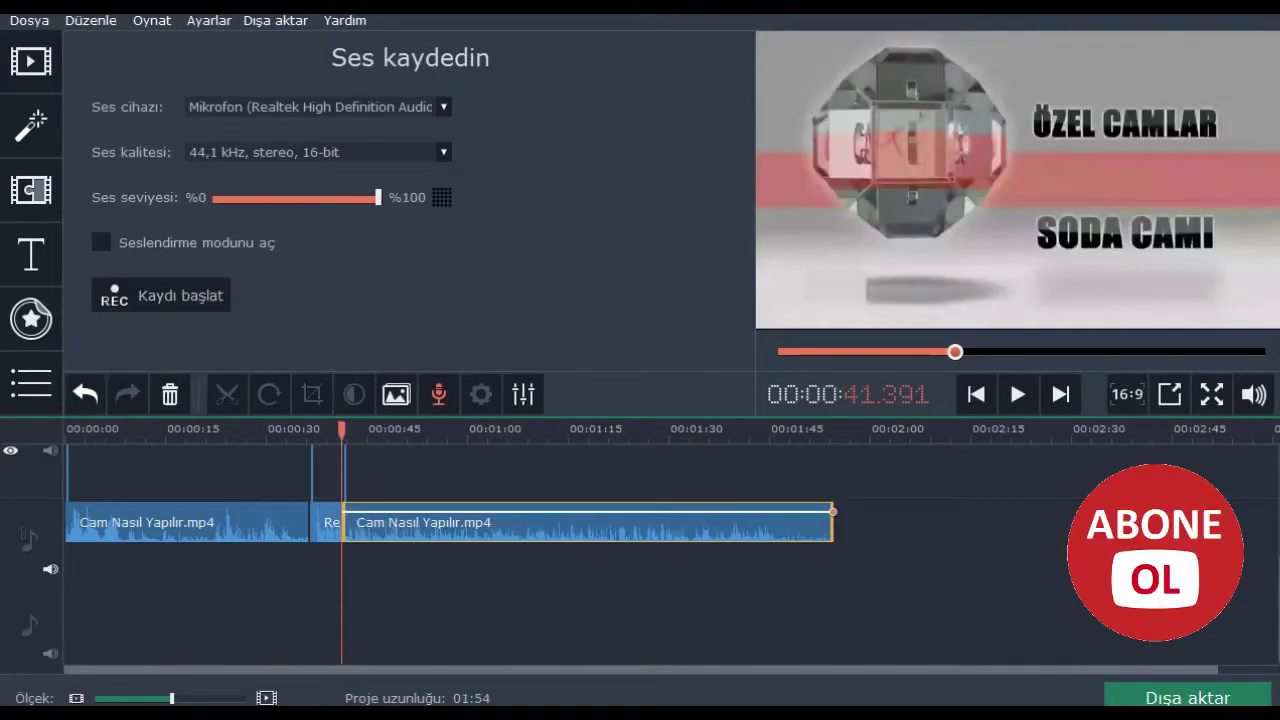
- Preview the transition from the original audio into the voice-over, starting at 00:00:32.850
{"action": "left_click_drag", "start_coordinate": [341, 430], "coordinate": [285, 430]}
{"action": "left_click", "coordinate": [1017, 394]}
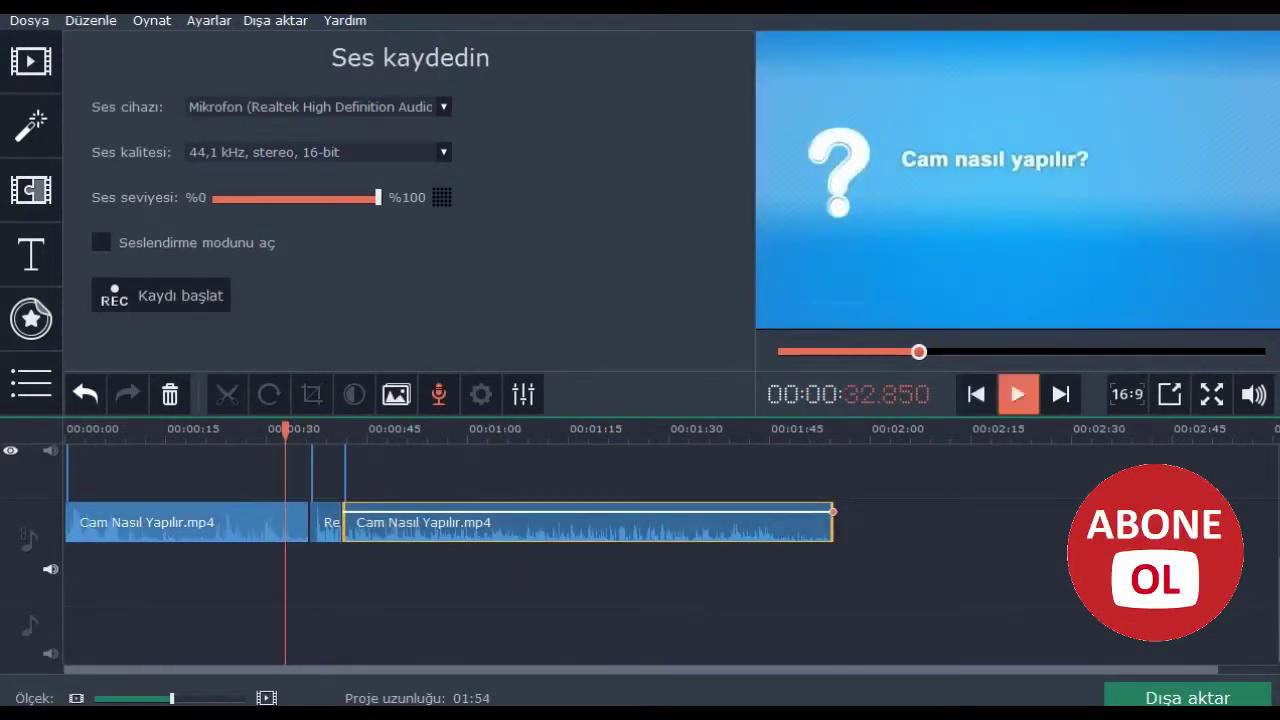
{"action": "key", "text": "space"}
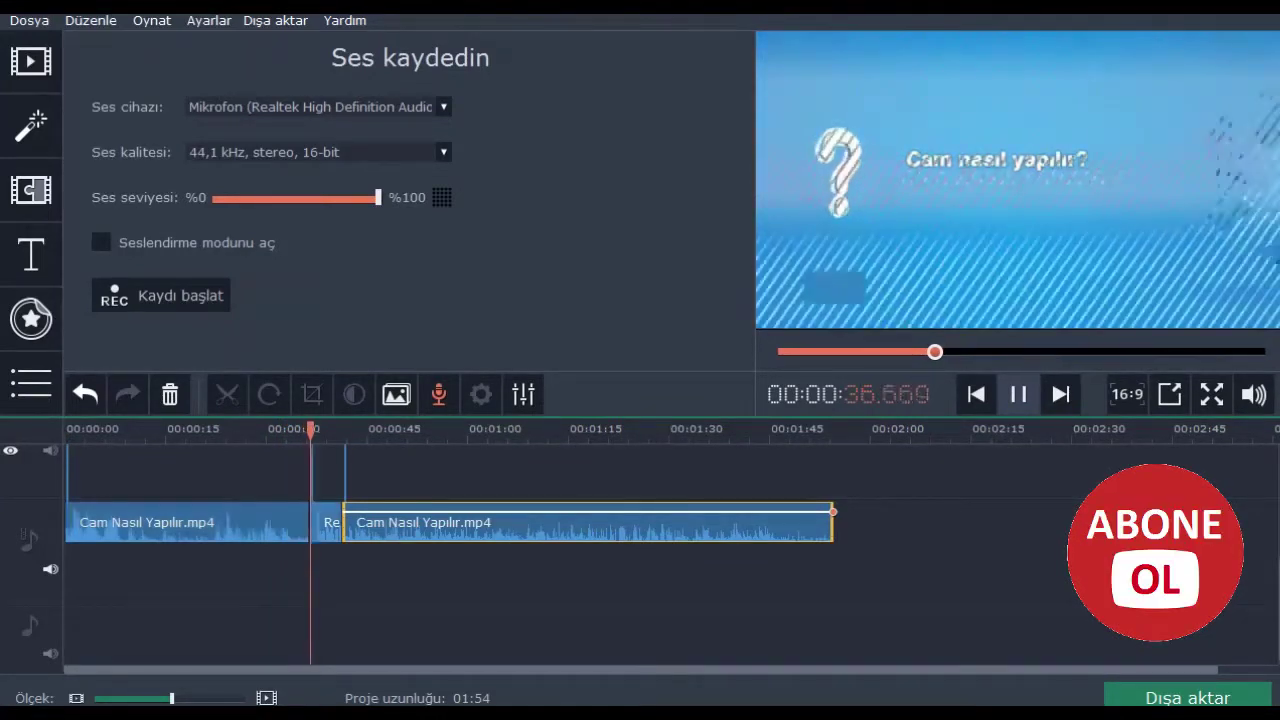
{"action": "key", "text": "space"}
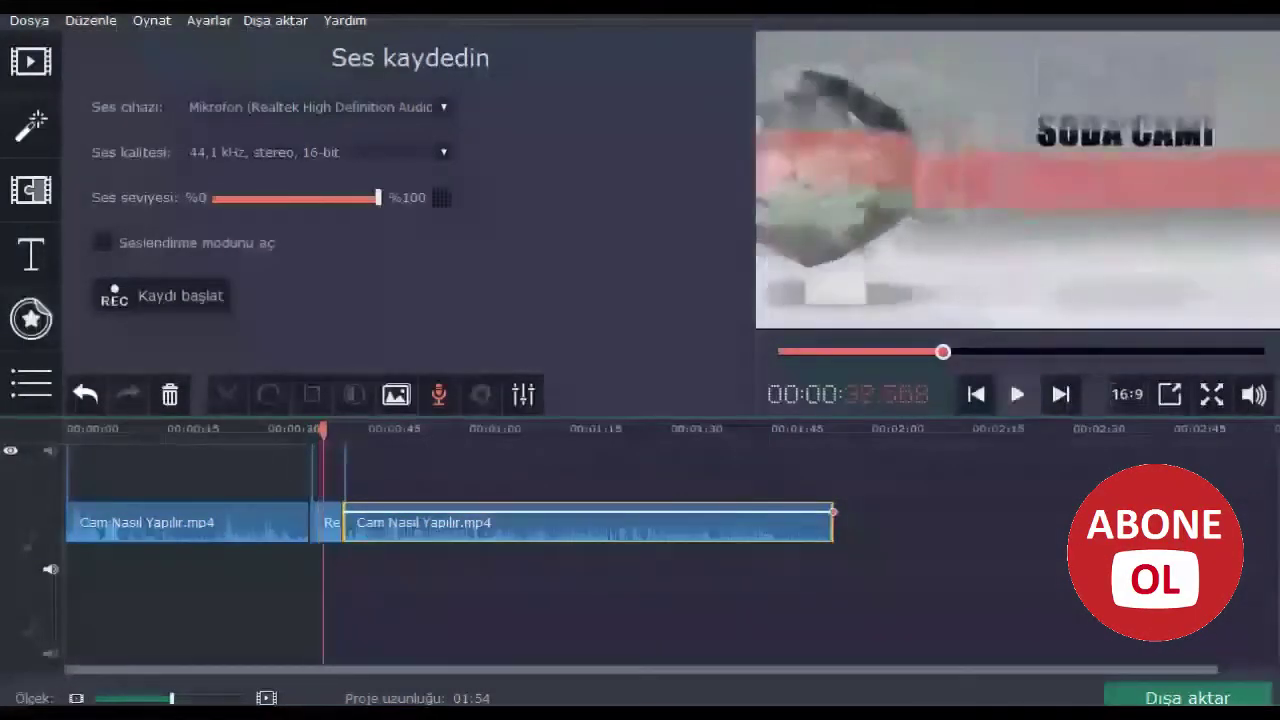
- Raise the volume of the recorded voice-over clip to 400%
{"action": "left_click", "coordinate": [327, 522]}
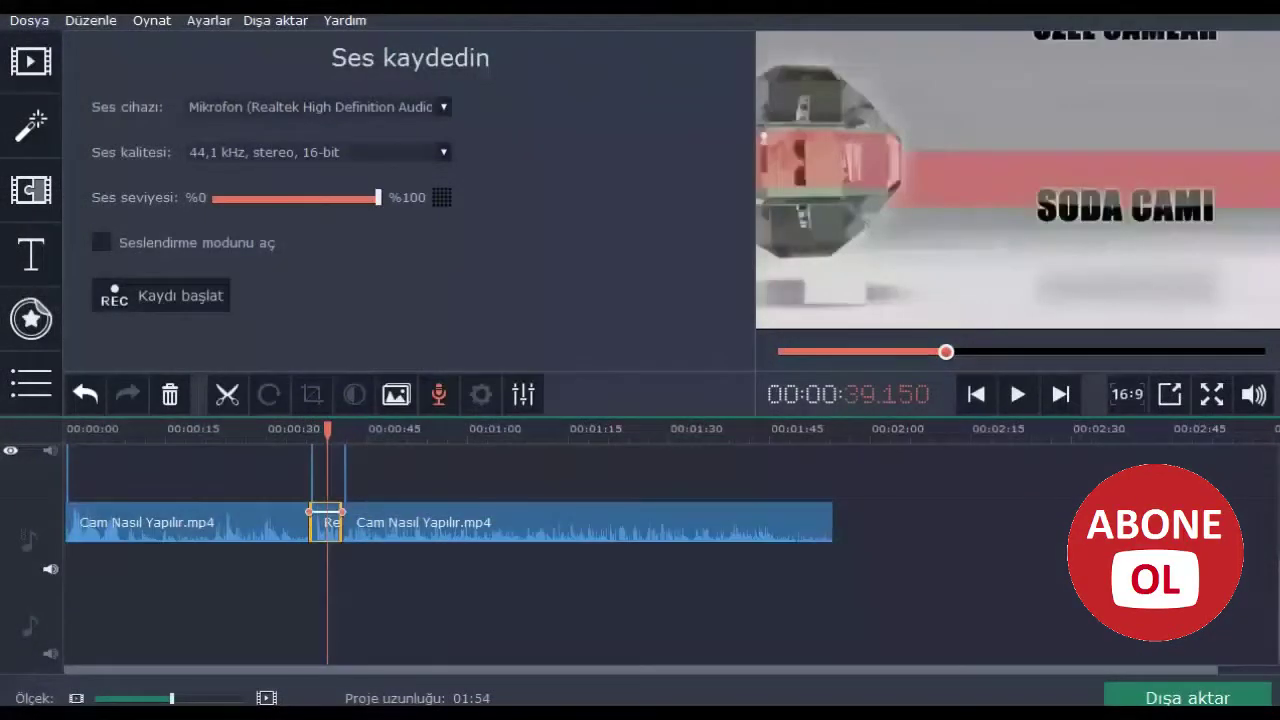
{"action": "left_click", "coordinate": [523, 394]}
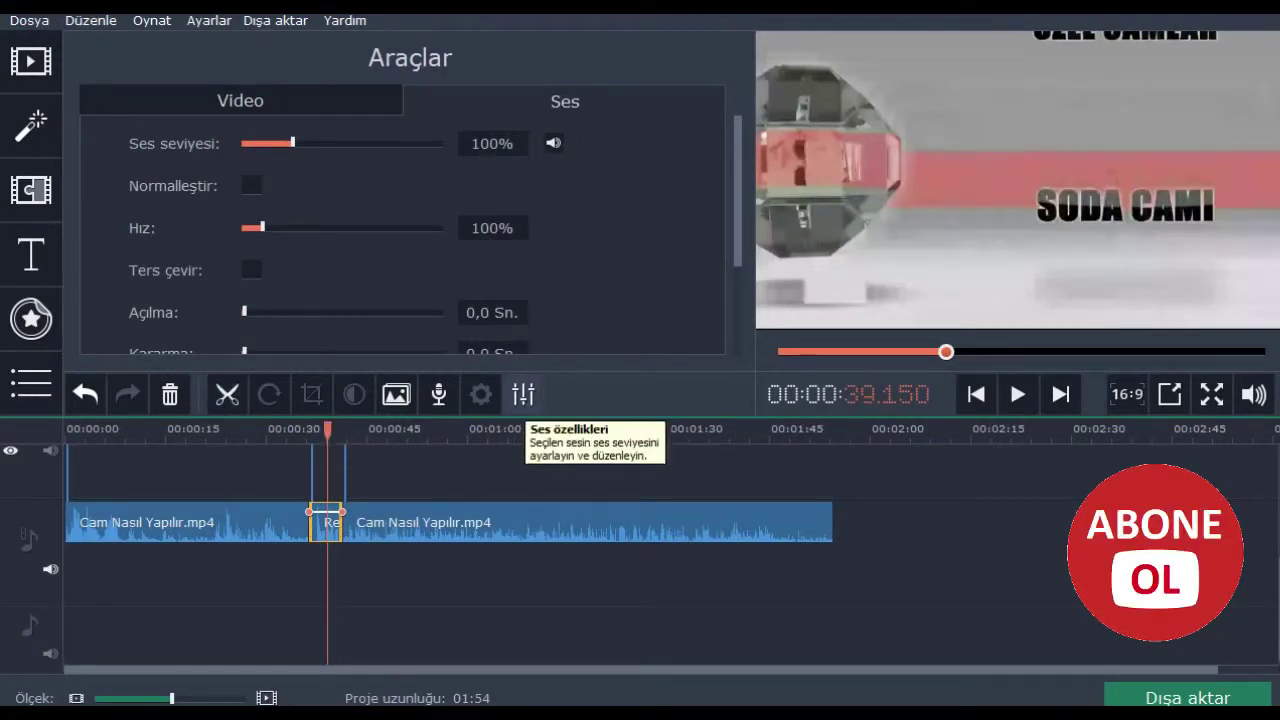
{"action": "left_click", "coordinate": [523, 394]}
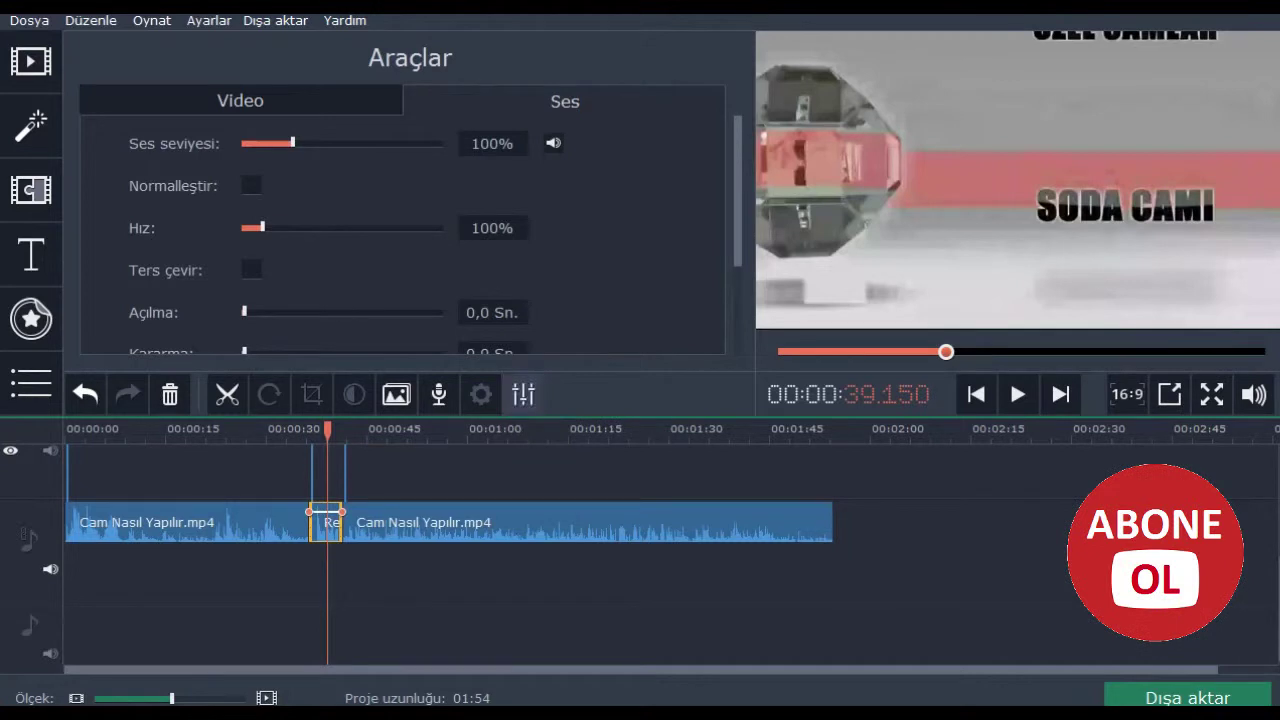
{"action": "left_click_drag", "start_coordinate": [292, 143], "coordinate": [438, 143]}
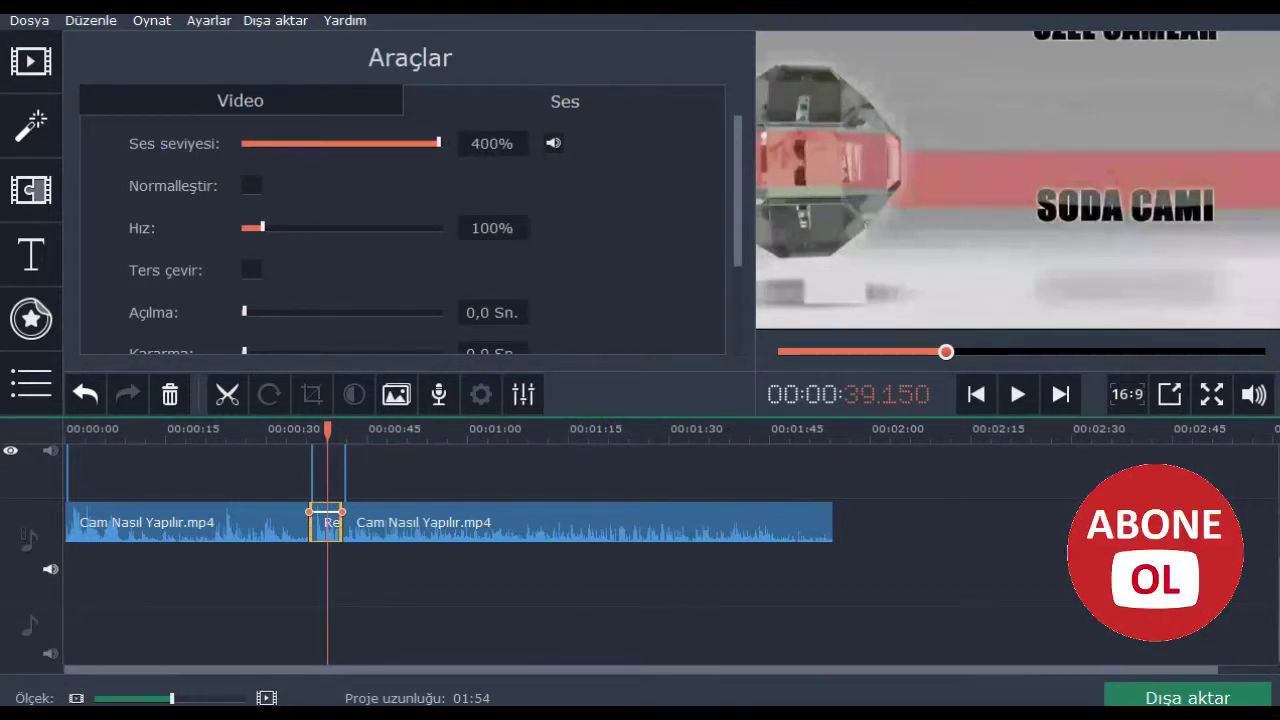
- Play back the amplified voice-over from 00:00:36.900 to check its loudness
{"action": "left_click_drag", "start_coordinate": [327, 430], "coordinate": [312, 430]}
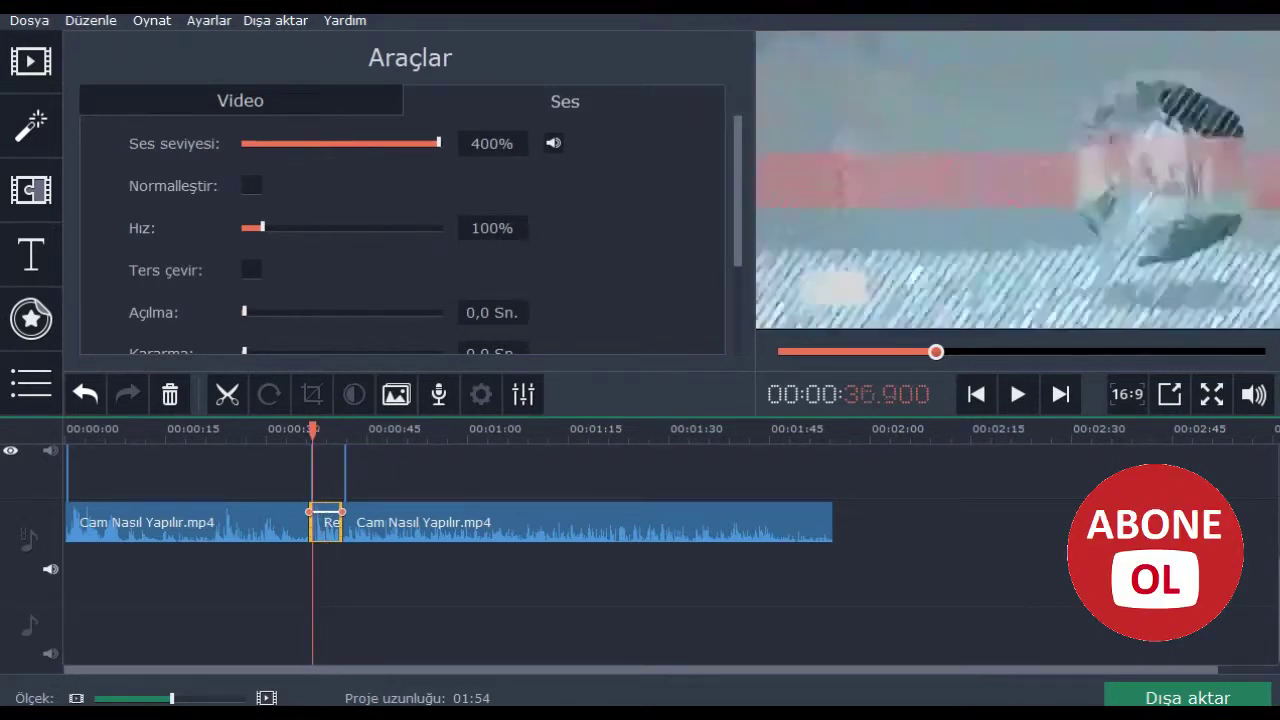
{"action": "key", "text": "space"}
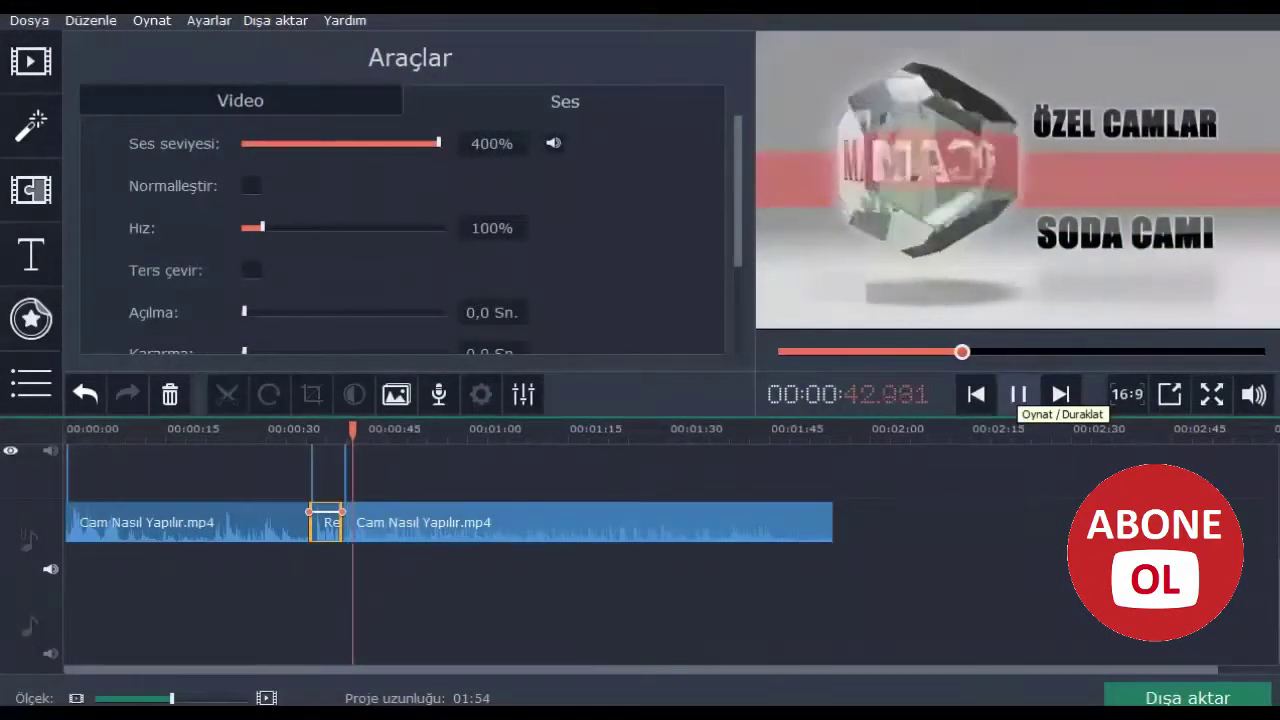
{"action": "left_click", "coordinate": [1018, 396]}
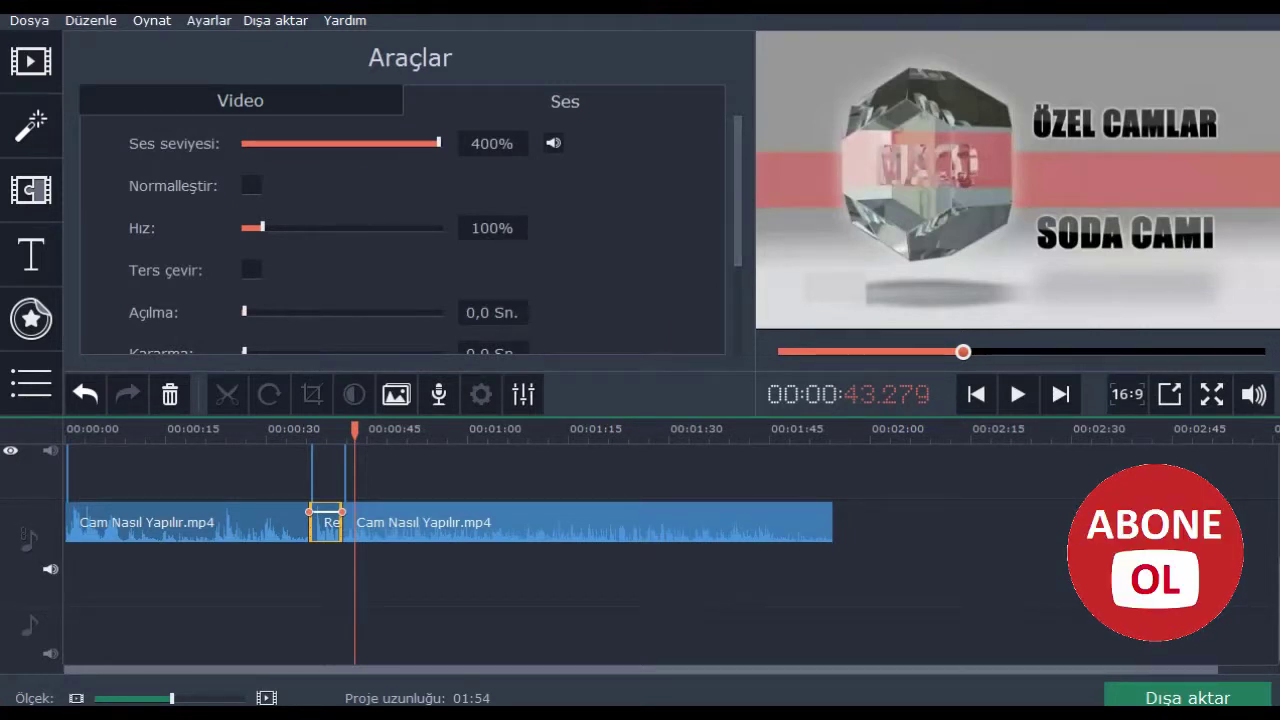
{"action": "scroll", "coordinate": [400, 220], "scroll_direction": "down", "scroll_amount": 2}
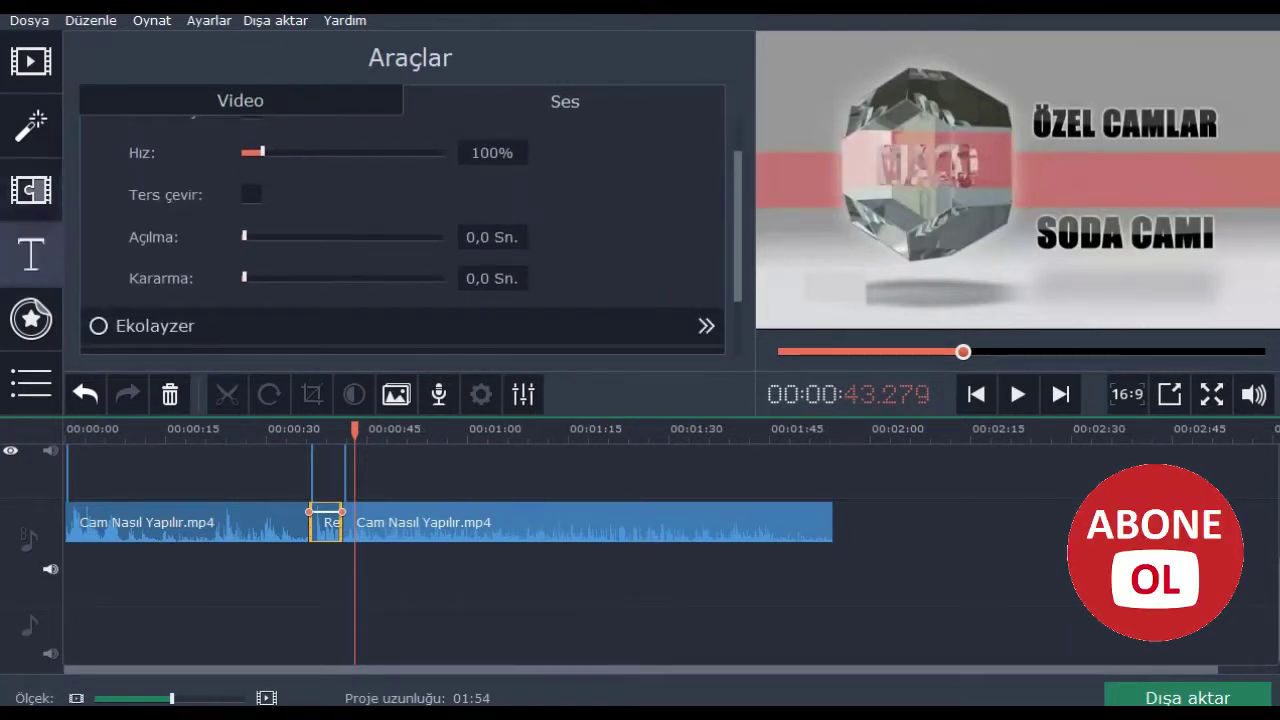
{"action": "left_click", "coordinate": [31, 255]}
{"action": "left_click", "coordinate": [31, 318]}
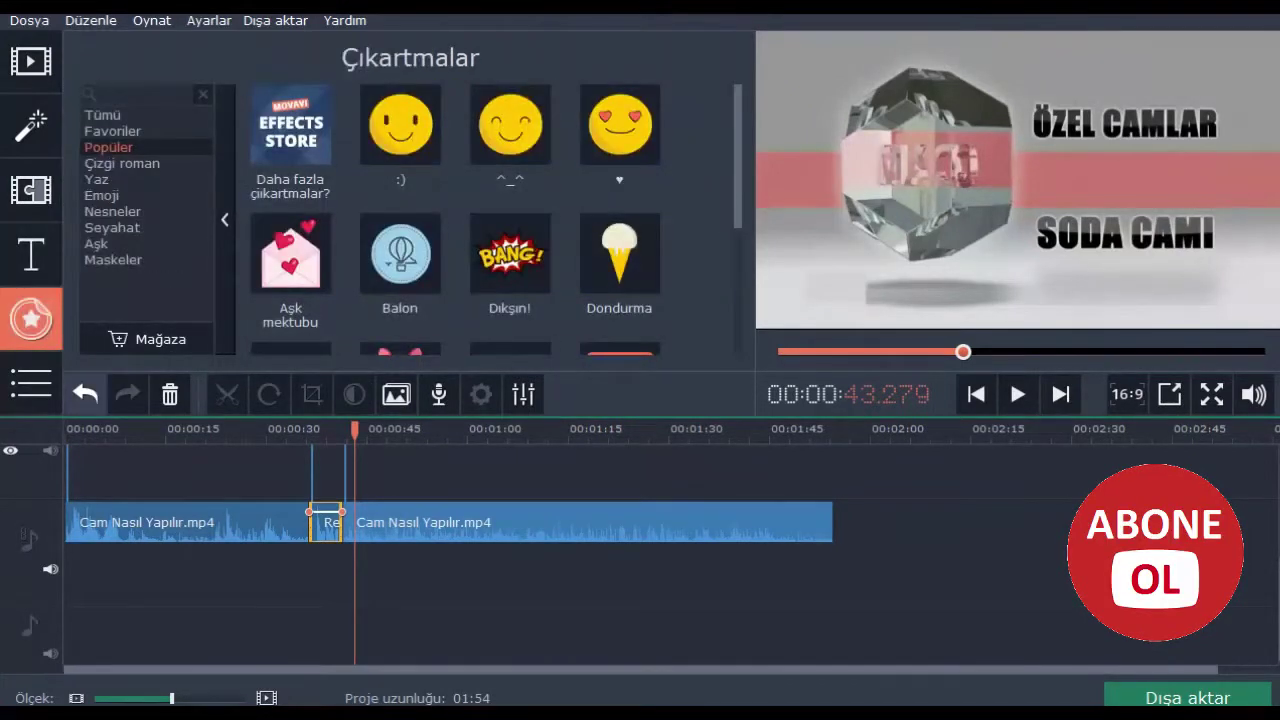
- Apply noise removal (Parazit kaldırma) at 50% to the voice-over clip
{"action": "left_click", "coordinate": [523, 394]}
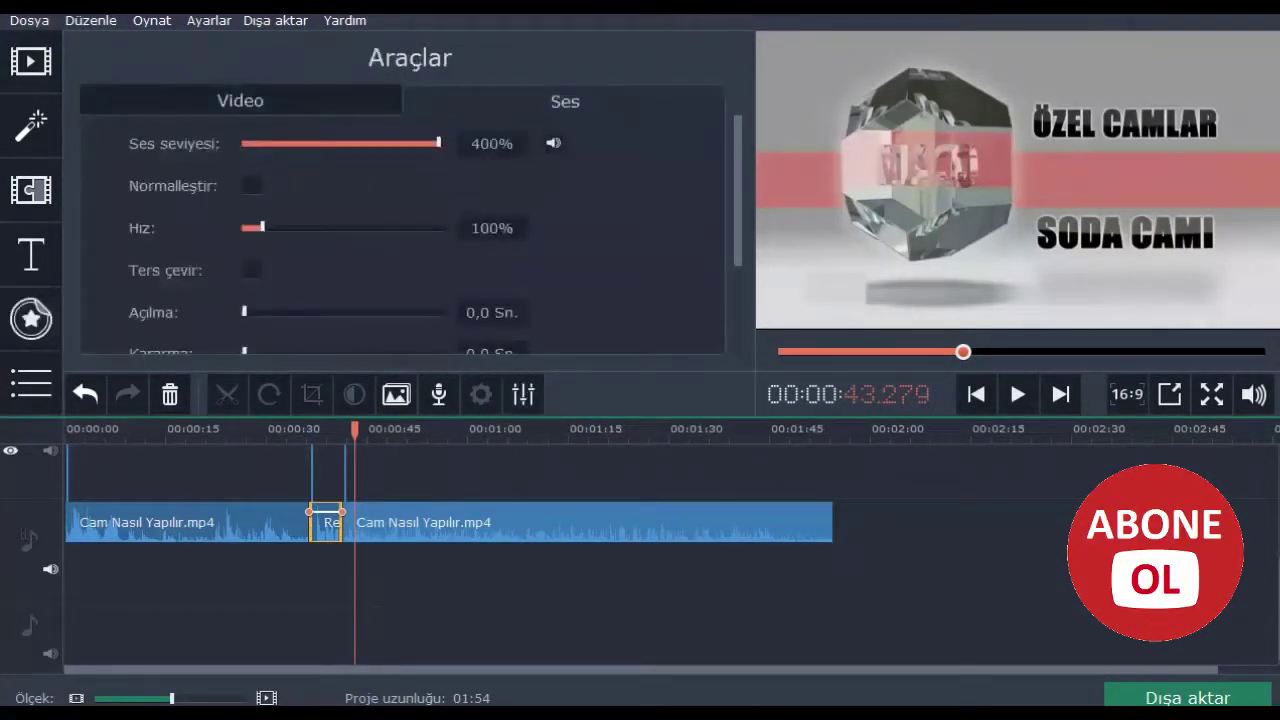
{"action": "scroll", "coordinate": [400, 220], "scroll_direction": "down", "scroll_amount": 1}
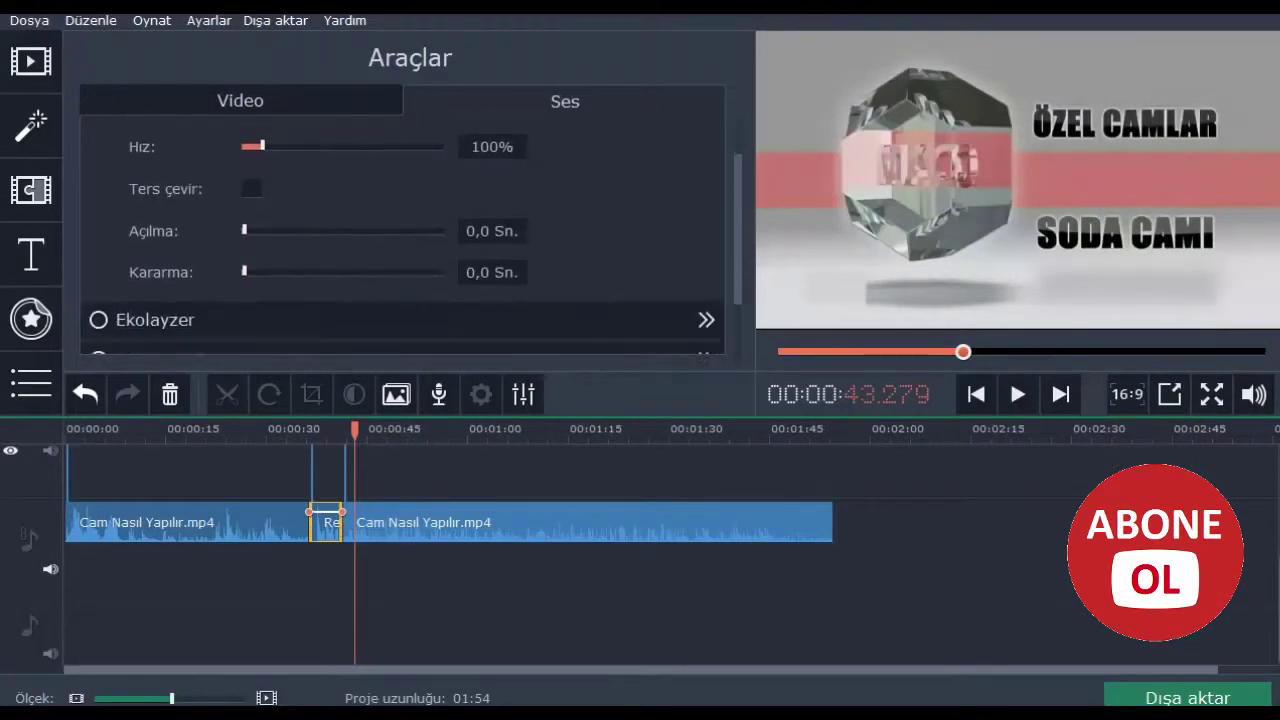
{"action": "scroll", "coordinate": [410, 230], "scroll_direction": "down", "scroll_amount": 2}
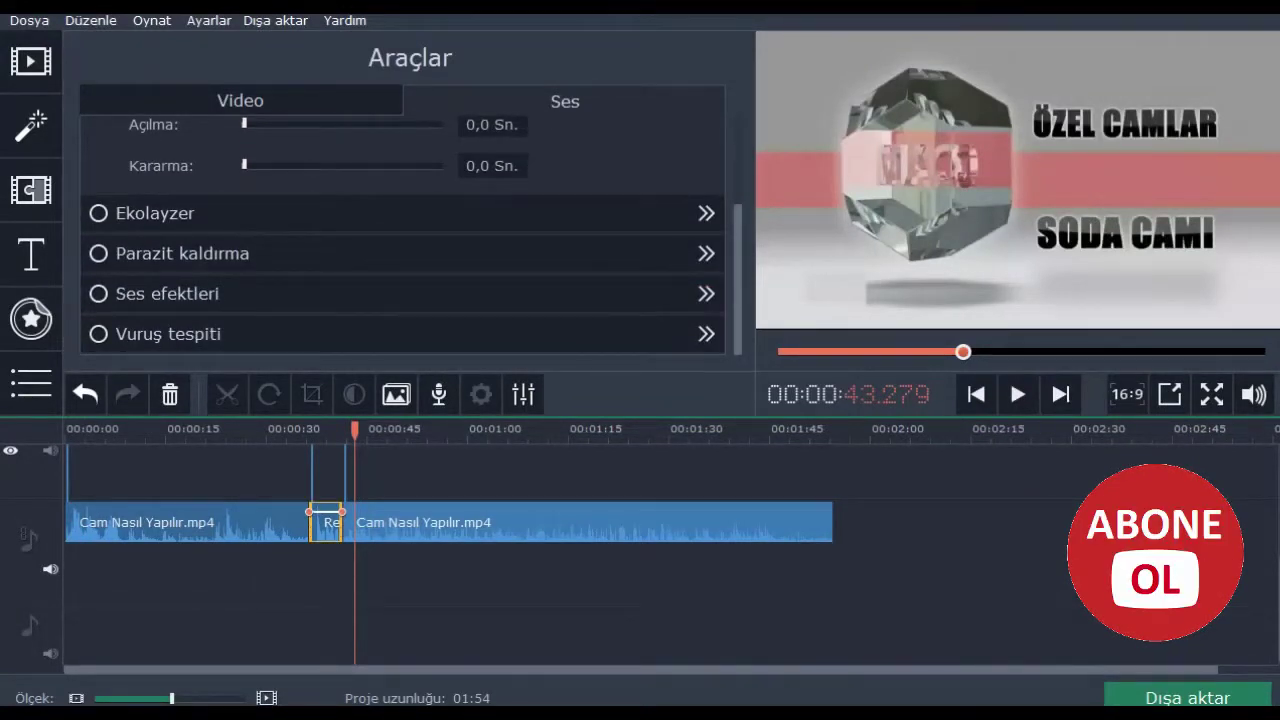
{"action": "left_click", "coordinate": [182, 253]}
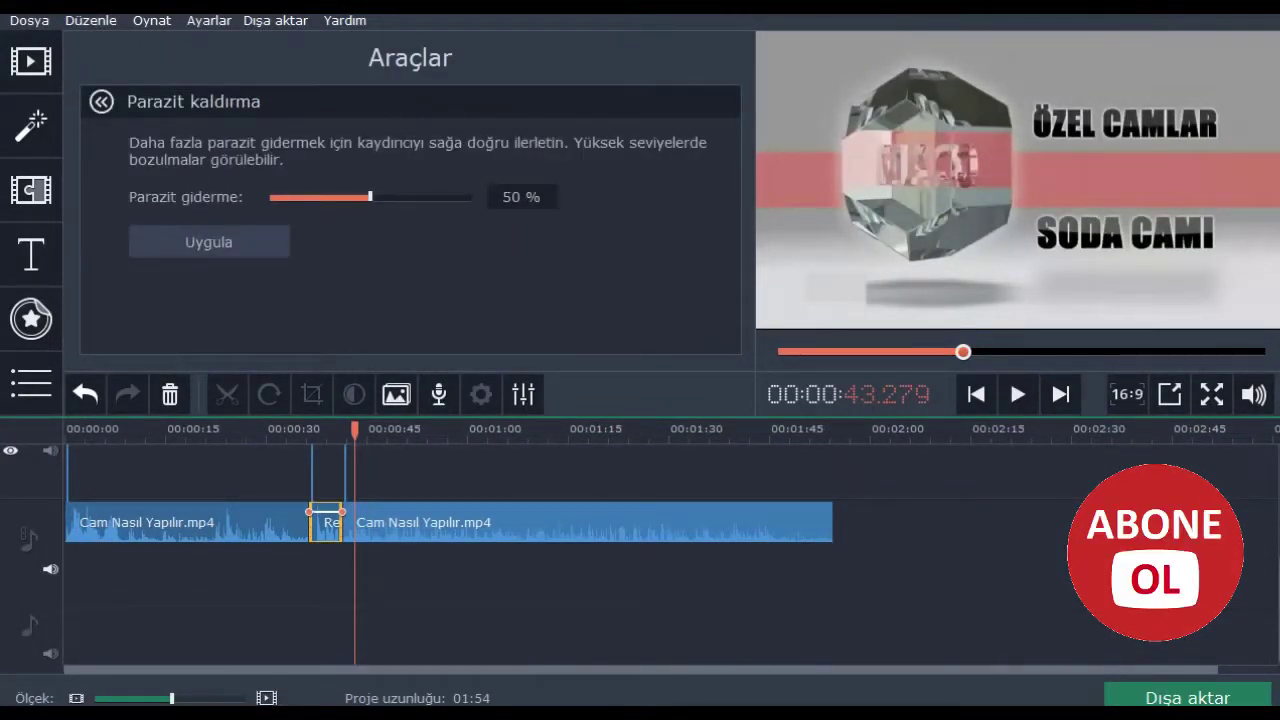
{"action": "left_click", "coordinate": [208, 241]}
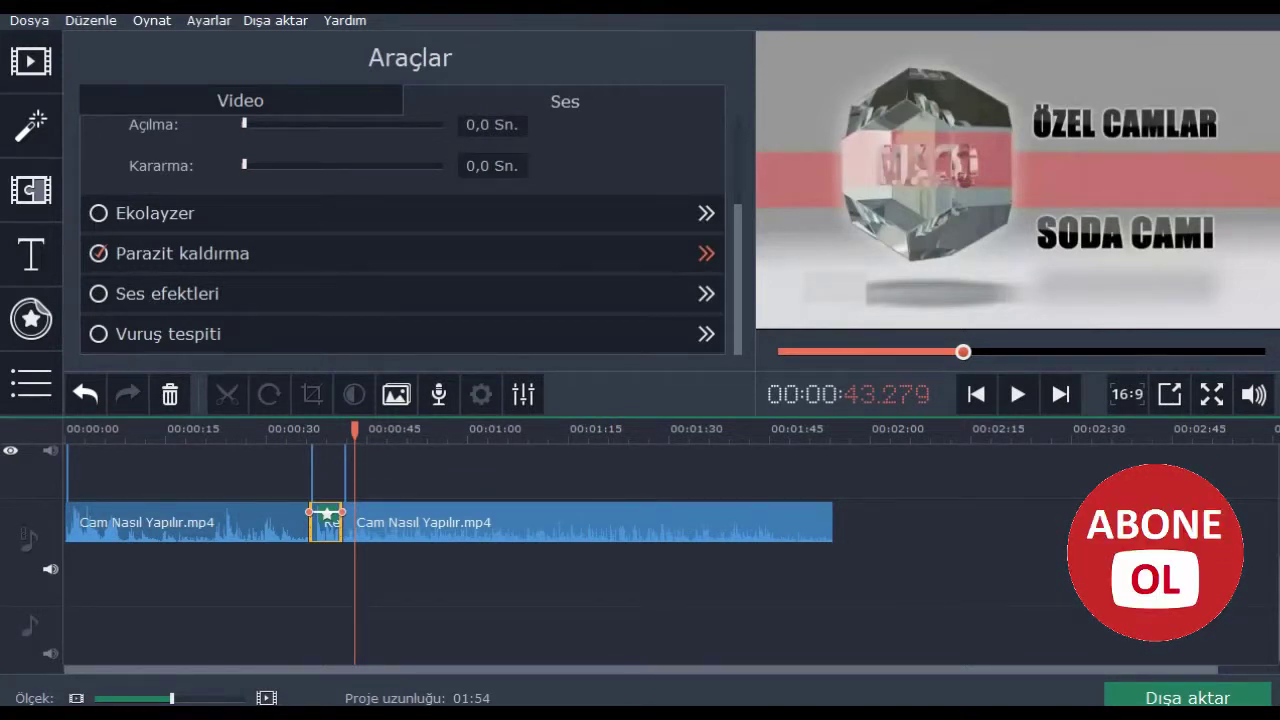
- Look through the sound effects and the equalizer presets available for the voice-over clip
{"action": "left_click", "coordinate": [706, 293]}
{"action": "left_click", "coordinate": [228, 146]}
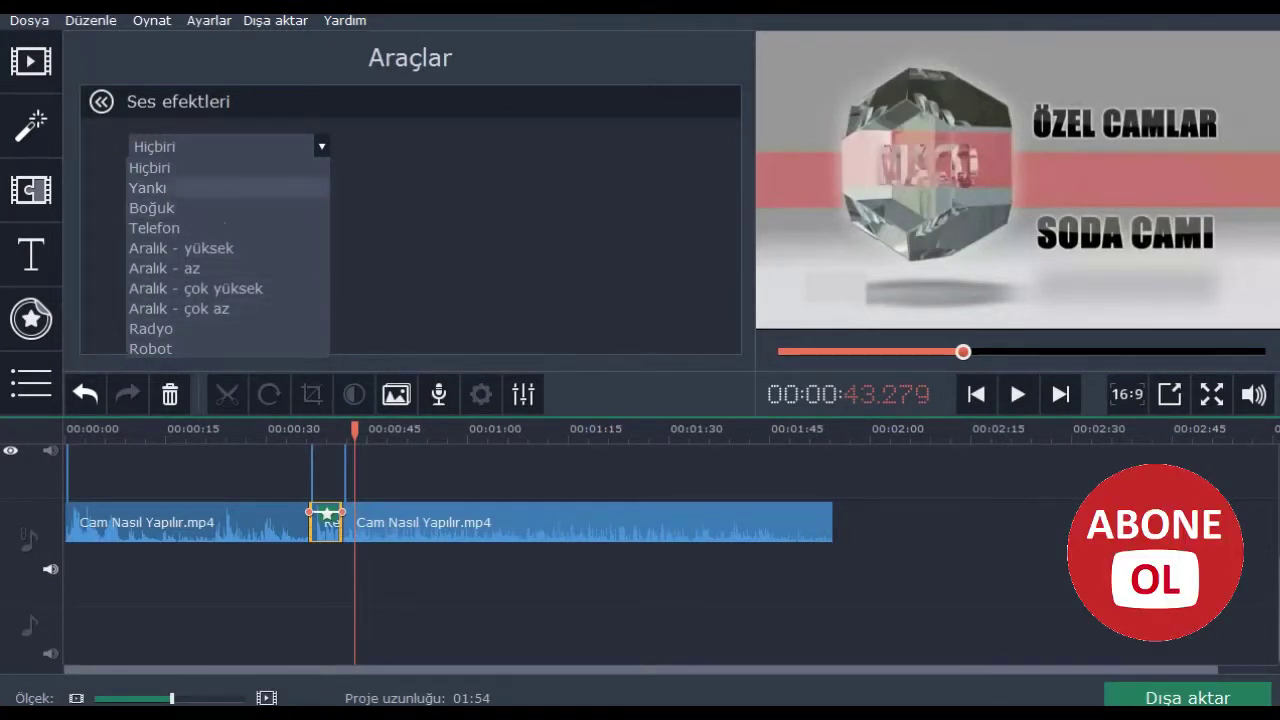
{"action": "left_click", "coordinate": [321, 146]}
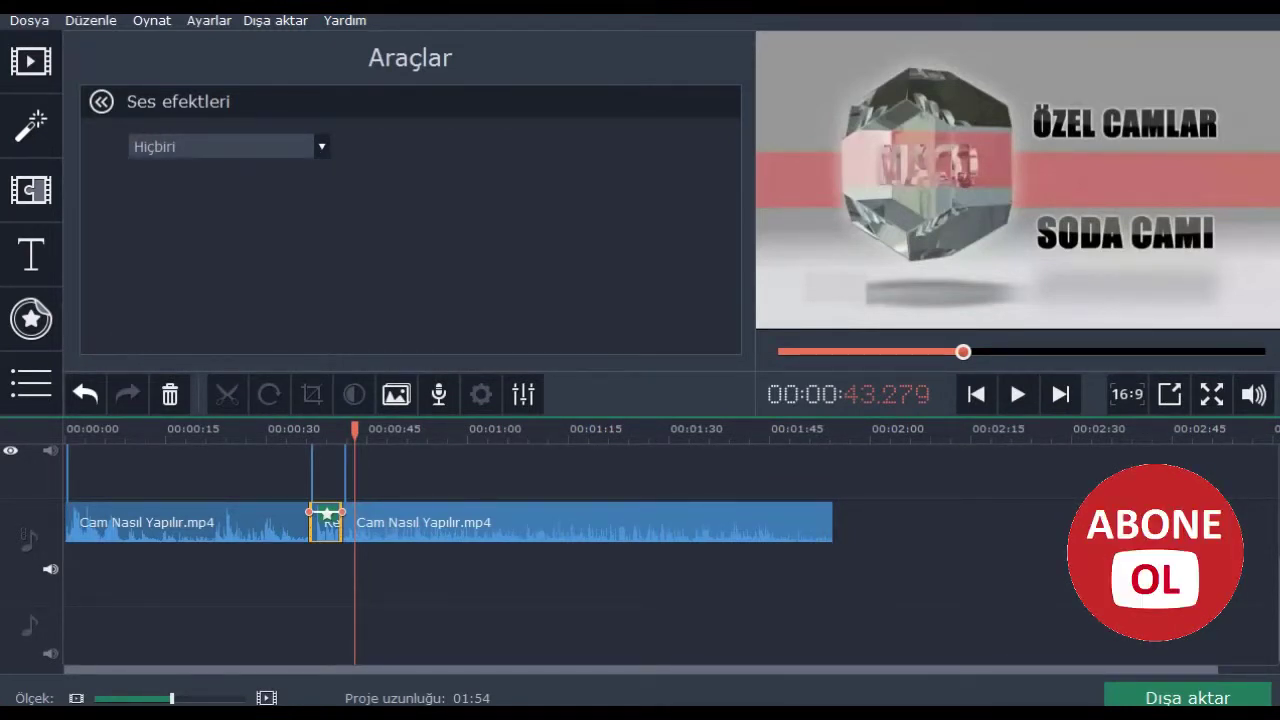
{"action": "left_click", "coordinate": [101, 101]}
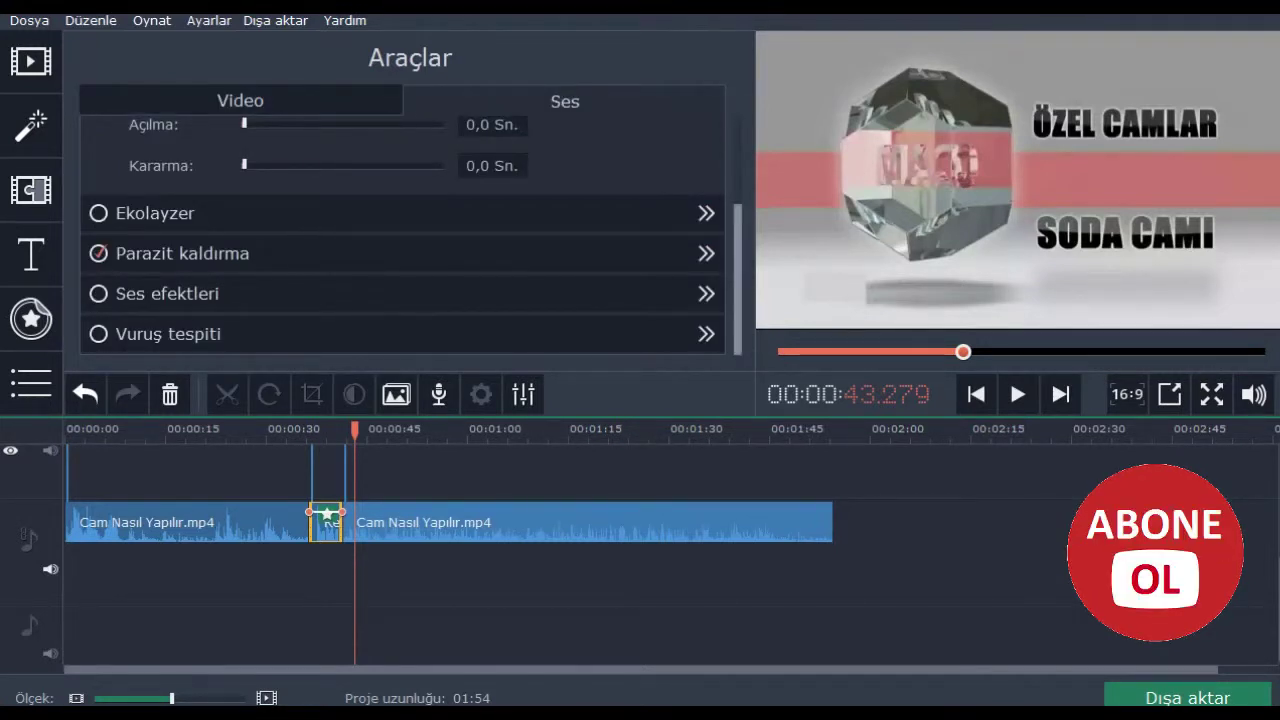
{"action": "left_click", "coordinate": [706, 213]}
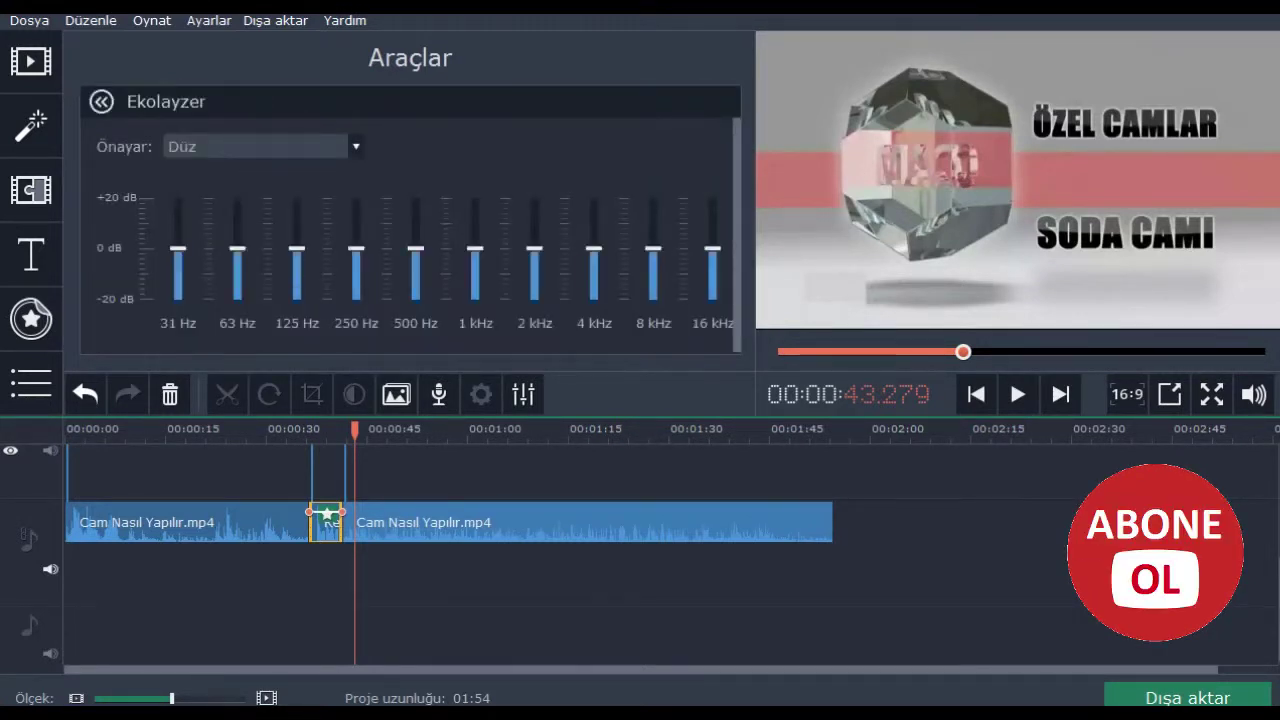
{"action": "left_click", "coordinate": [355, 146]}
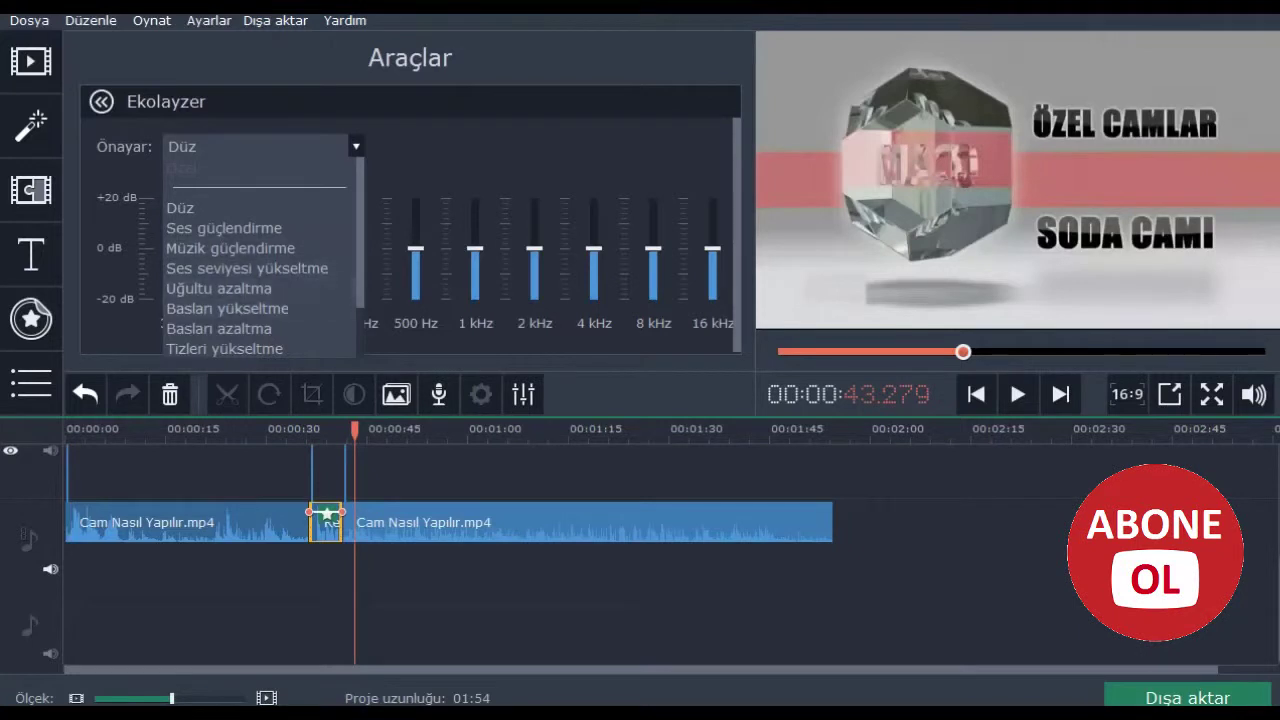
{"action": "key", "text": "Escape"}
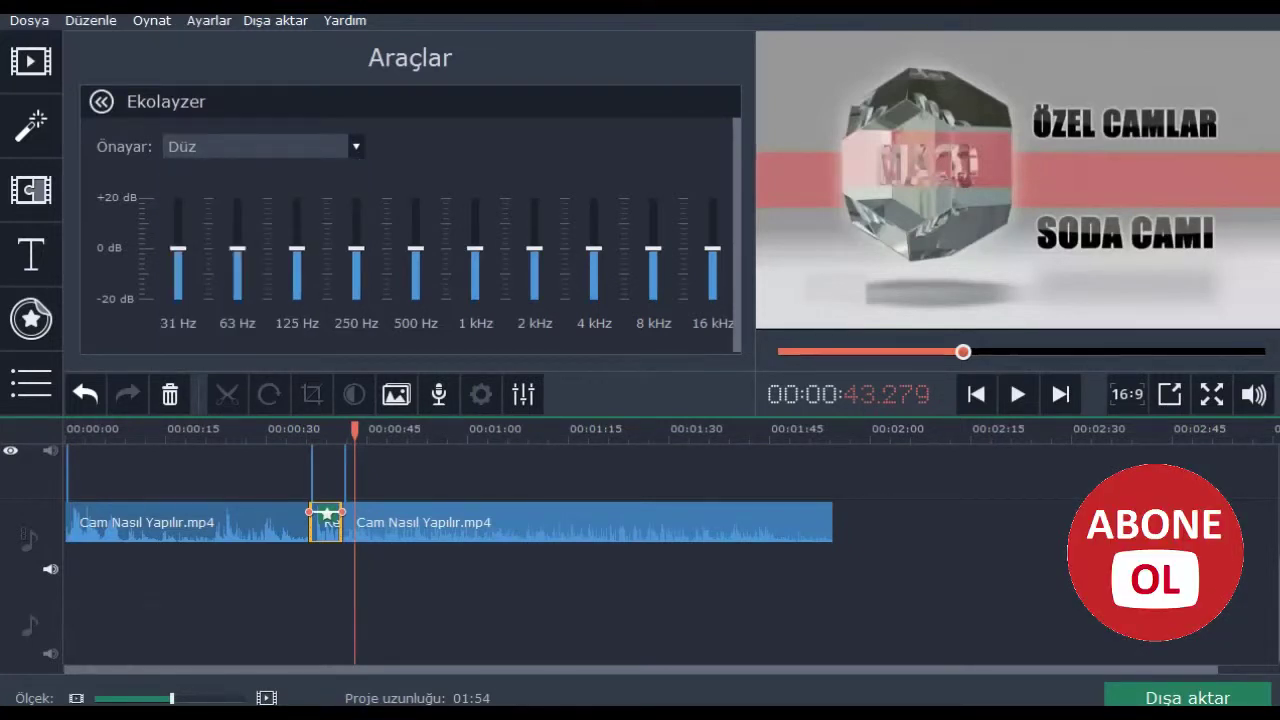